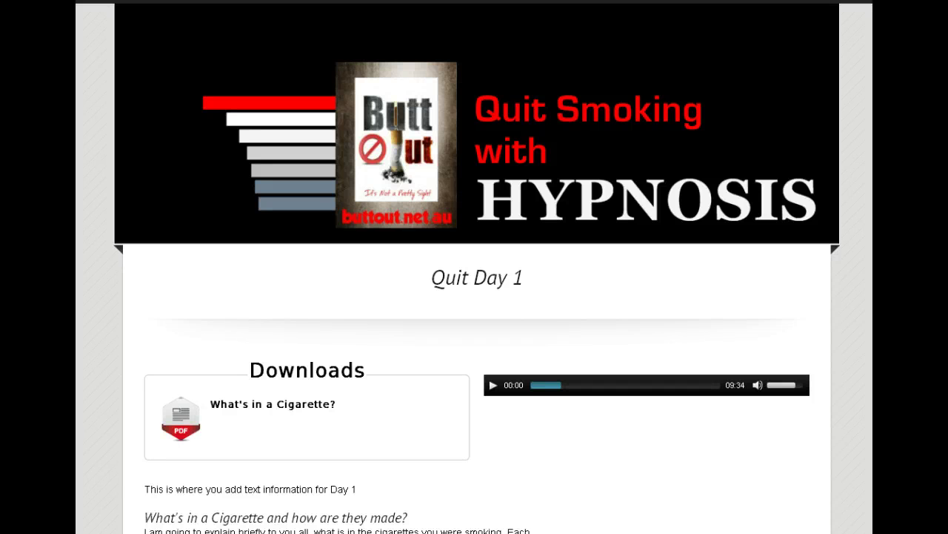
Step: Scroll down and back up through the finished Quit Day 1 page to review it
scroll(475, 296, "down", 2)
scroll(475, 297, "down", 4)
scroll(474, 296, "down", 3)
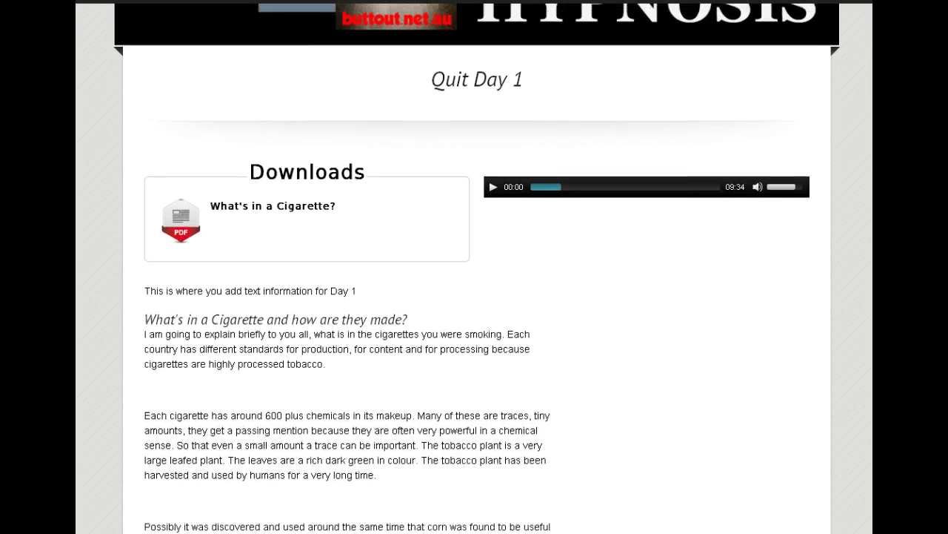
scroll(474, 297, "down", 5)
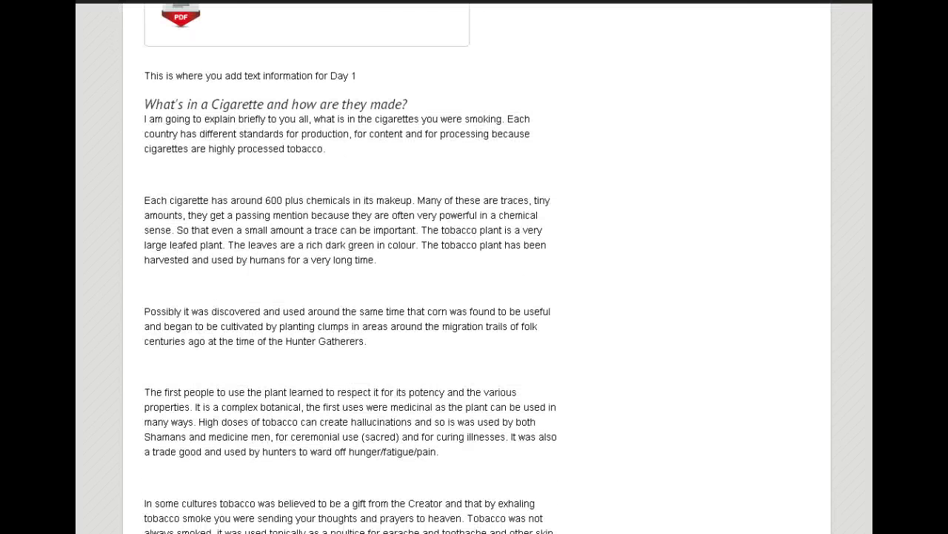
scroll(474, 296, "up", 9)
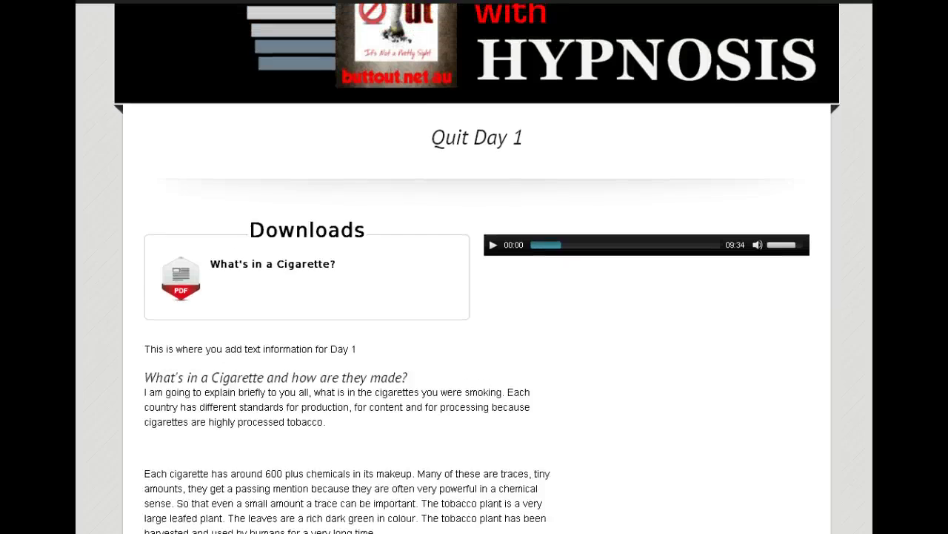
scroll(474, 297, "up", 1)
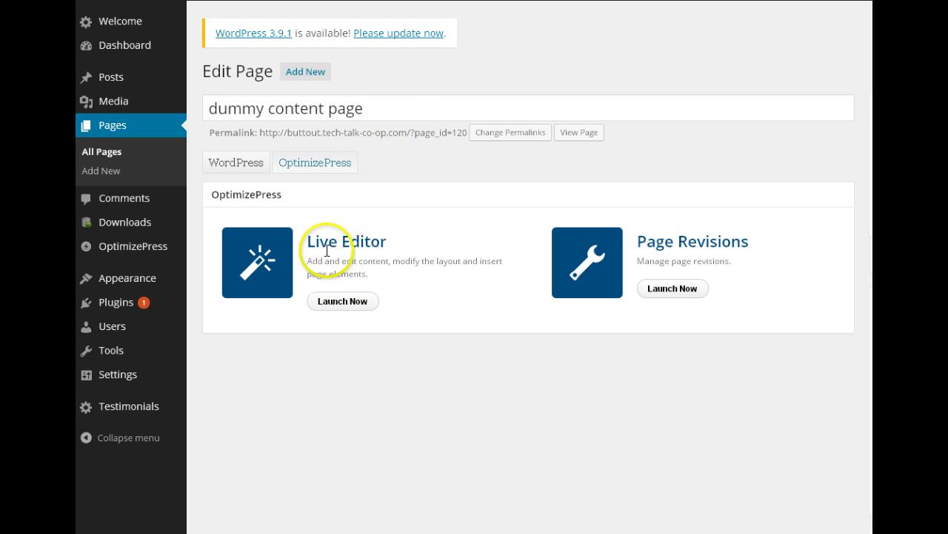
Step: Launch the OptimizePress Live Editor for the dummy content page
left_click(362, 304)
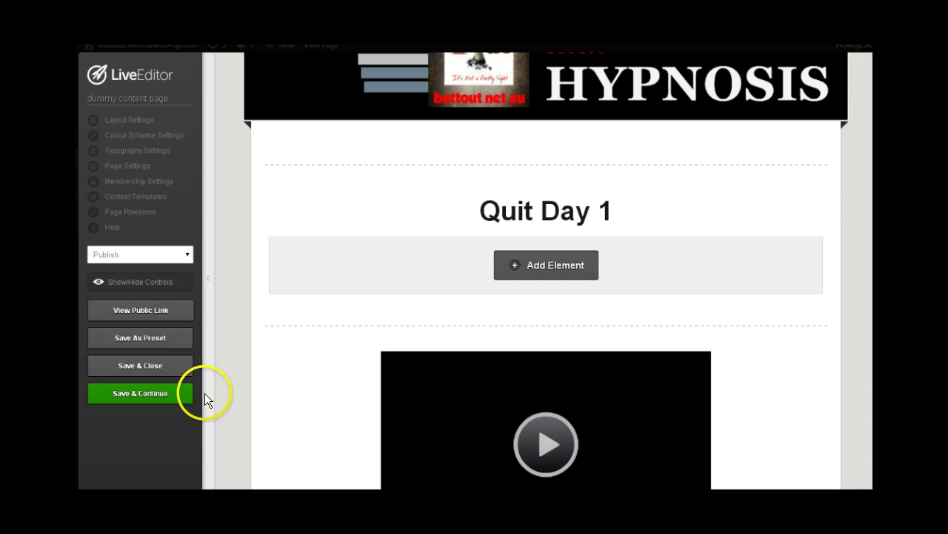
Step: In the video element's Step 3 player settings, set the video type to Embed Code
mouse_move(522, 321)
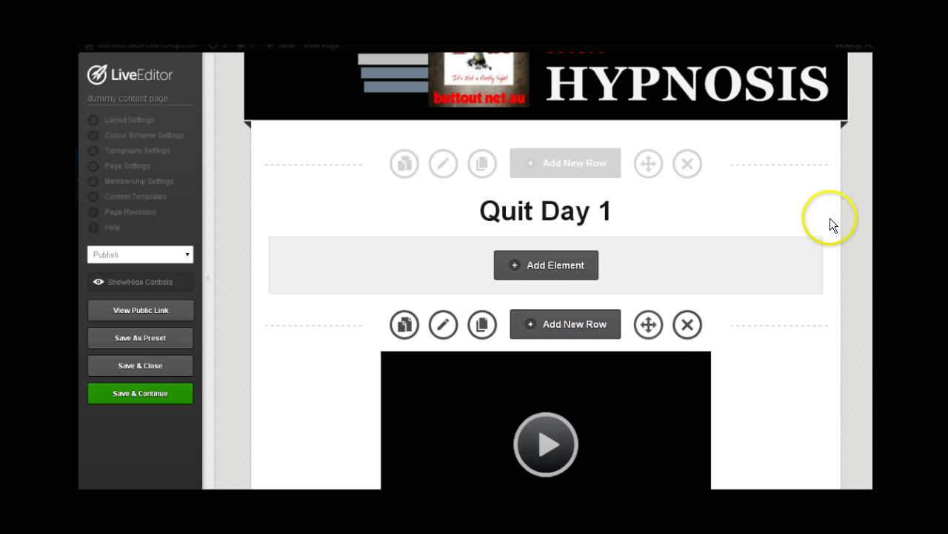
scroll(546, 296, "down", 3)
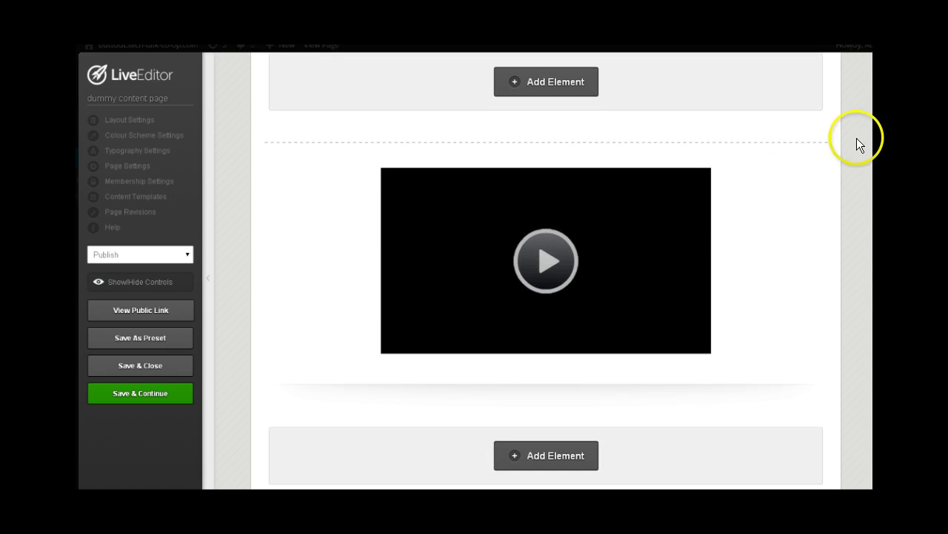
mouse_move(702, 180)
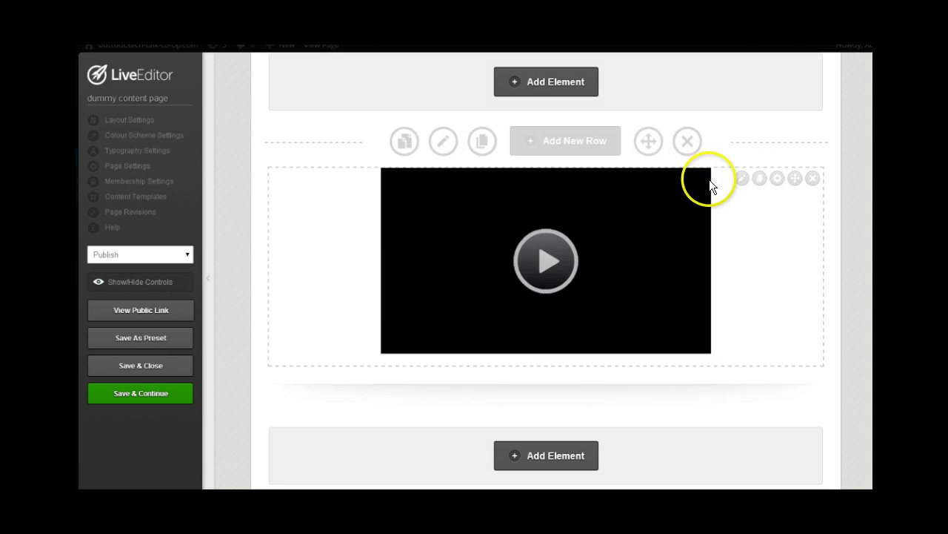
left_click(741, 178)
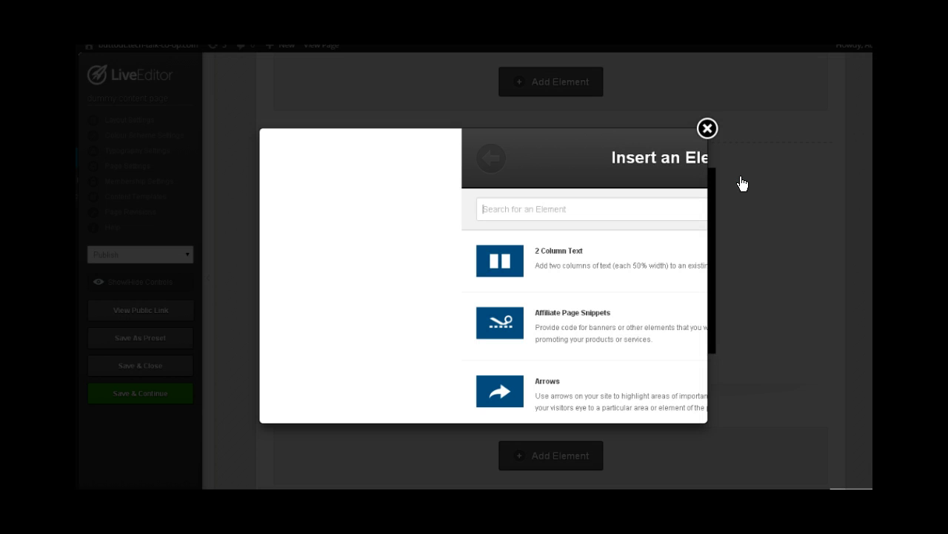
left_click(707, 128)
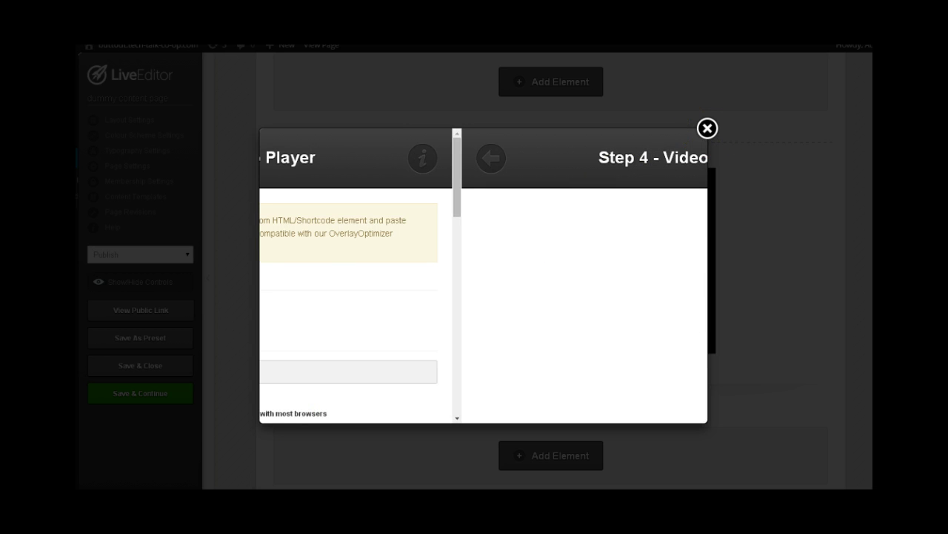
left_click(364, 375)
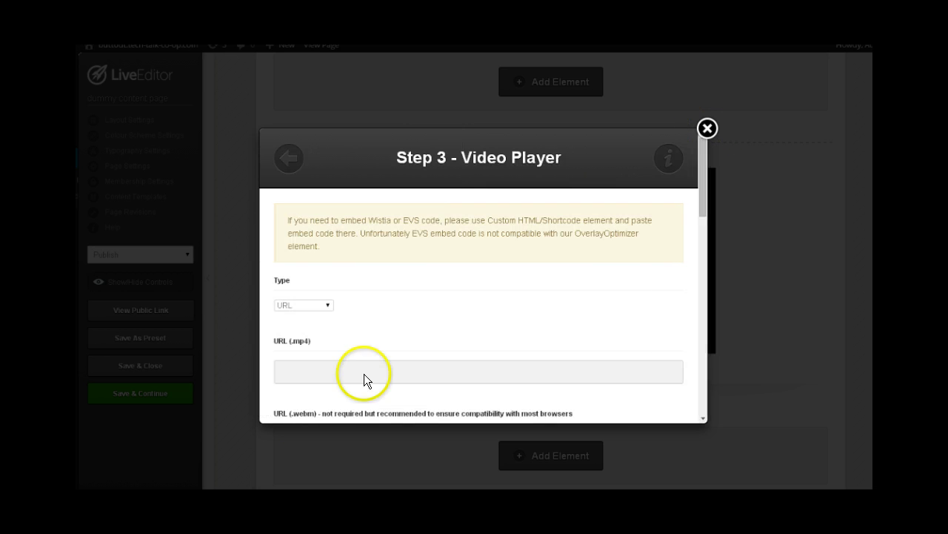
left_click(329, 305)
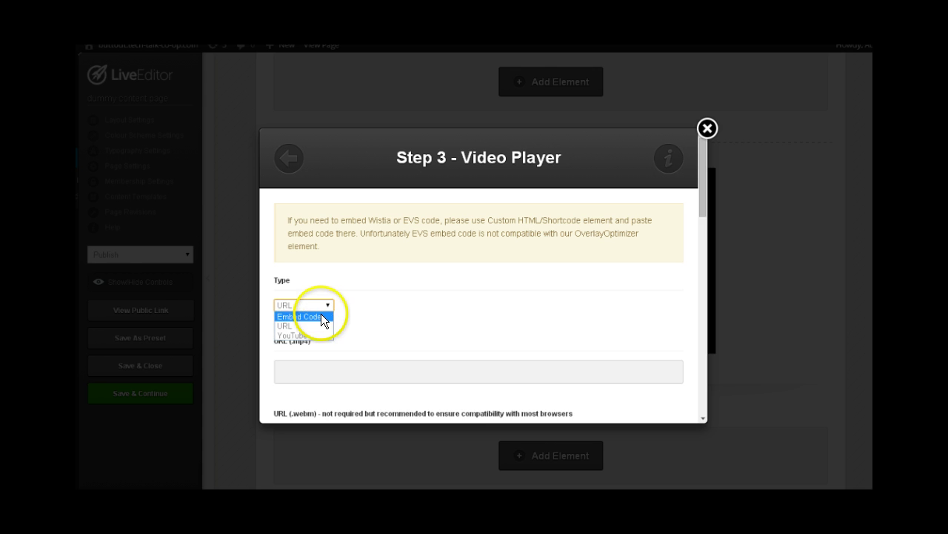
left_click(321, 313)
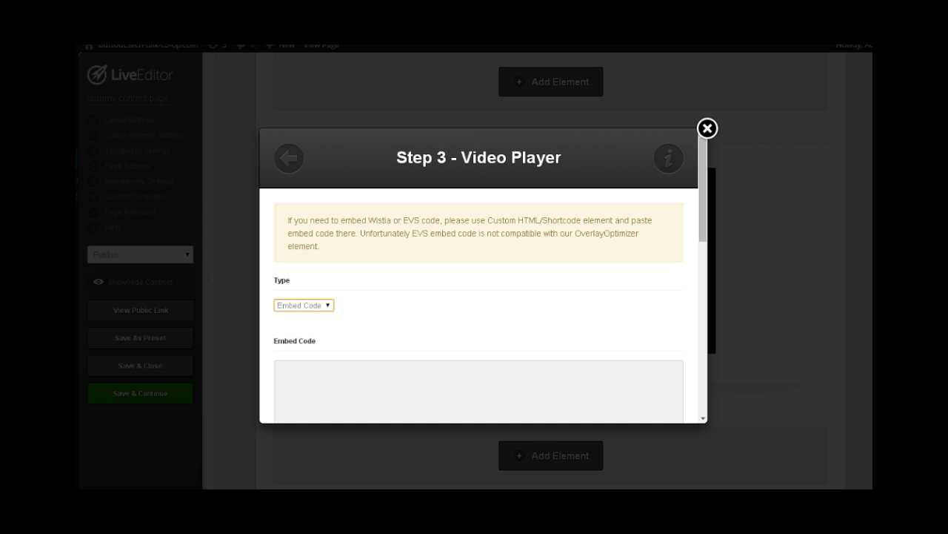
key("alt+Tab")
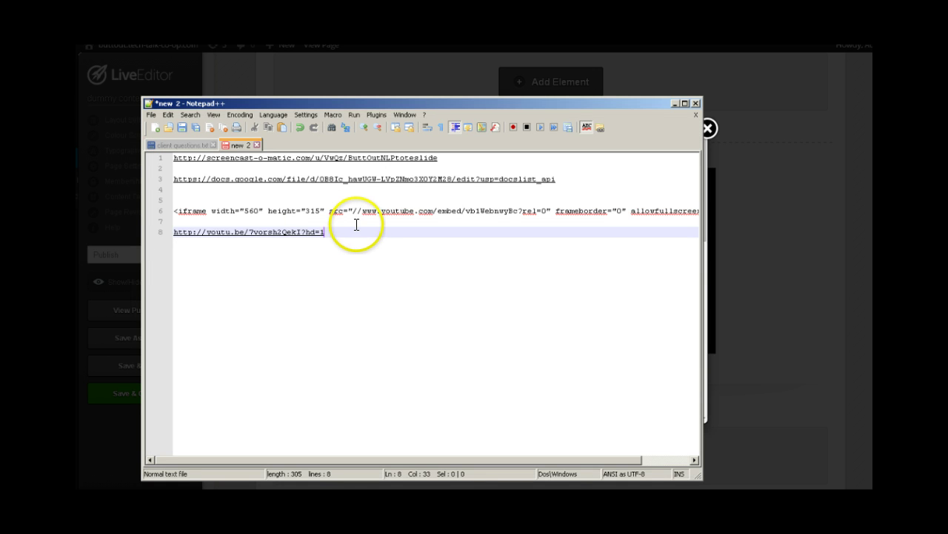
Step: Select the full YouTube iframe embed code on line 6 in Notepad++
left_click(176, 210)
left_click_drag(175, 209, 698, 211)
key("ctrl+c")
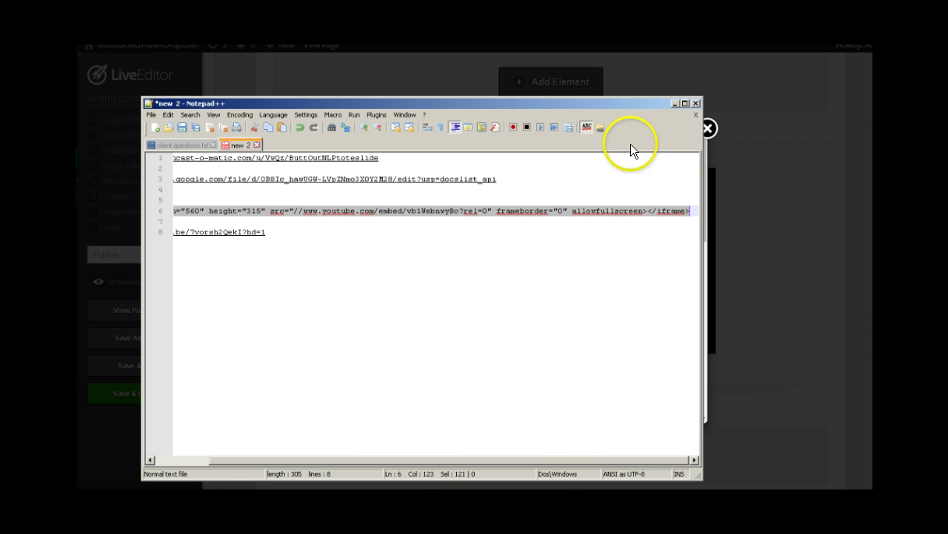
Step: Paste the YouTube iframe code into the video's Embed Code box and insert the element
left_click(673, 103)
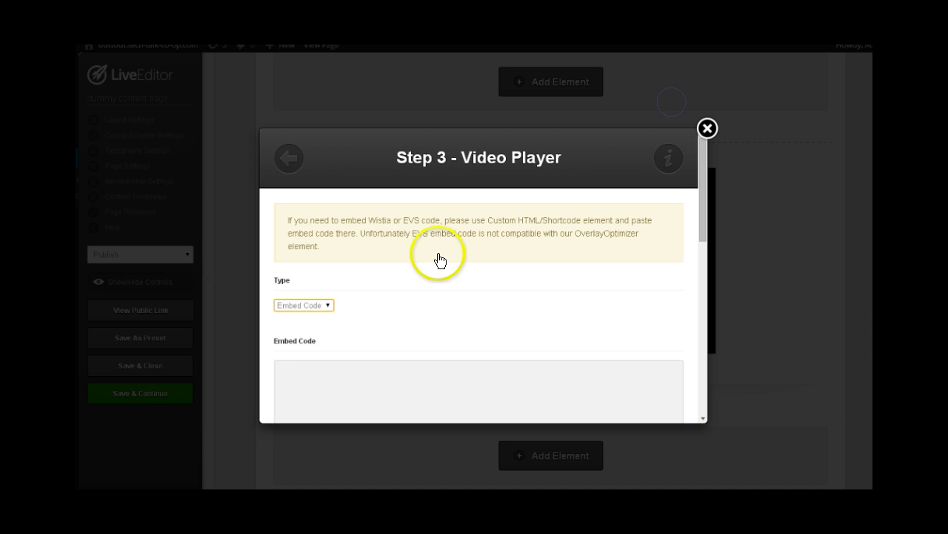
left_click(285, 373)
key("ctrl+v")
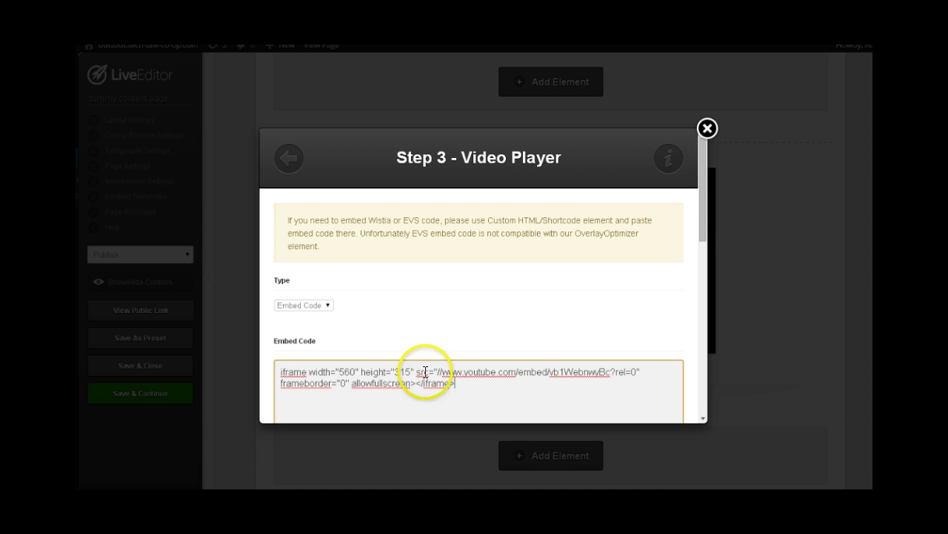
left_click_drag(705, 217, 704, 397)
left_click(644, 394)
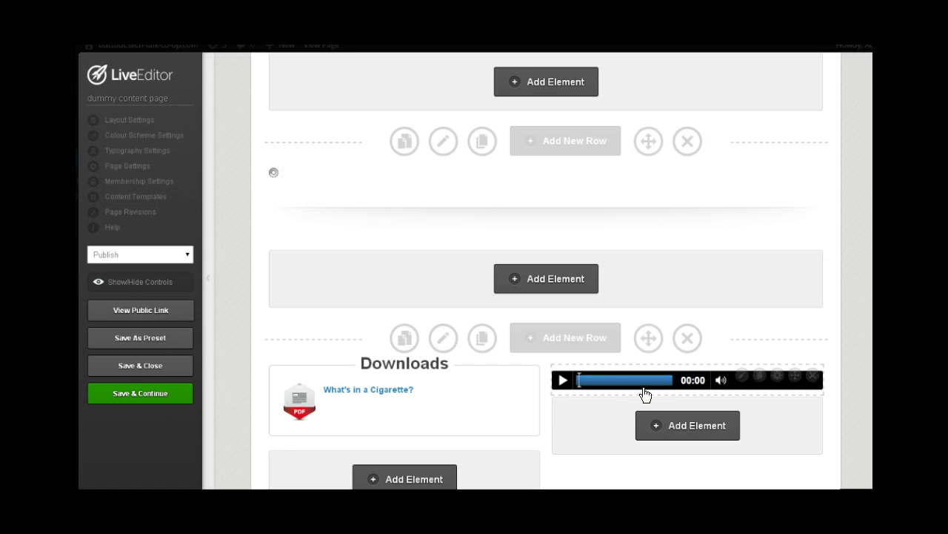
Step: Save the page with Save & Continue and dismiss the Saved confirmation
left_click(163, 395)
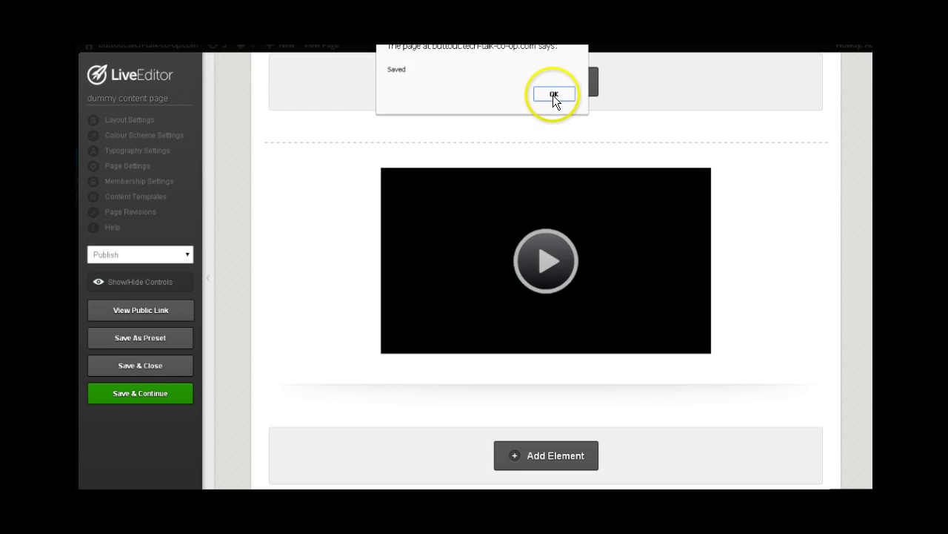
left_click(553, 94)
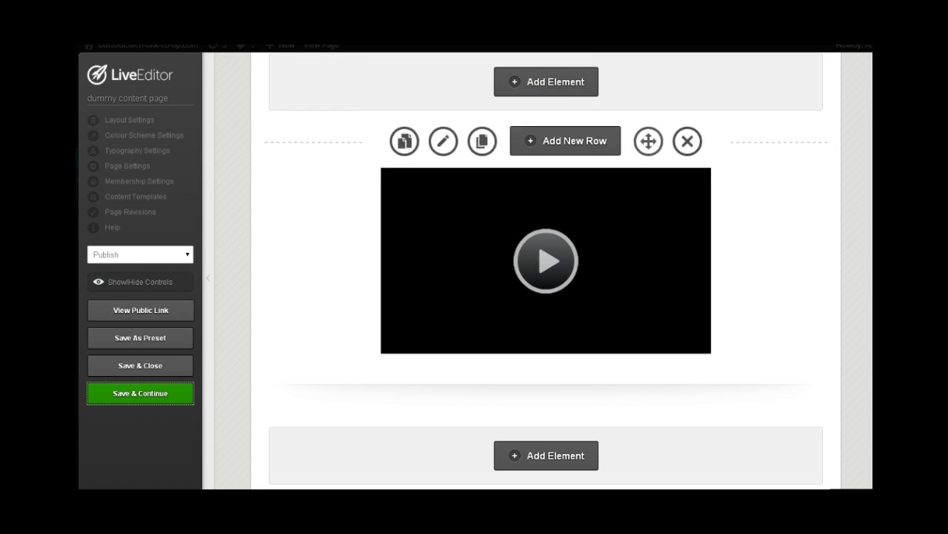
scroll(547, 270, "down", 4)
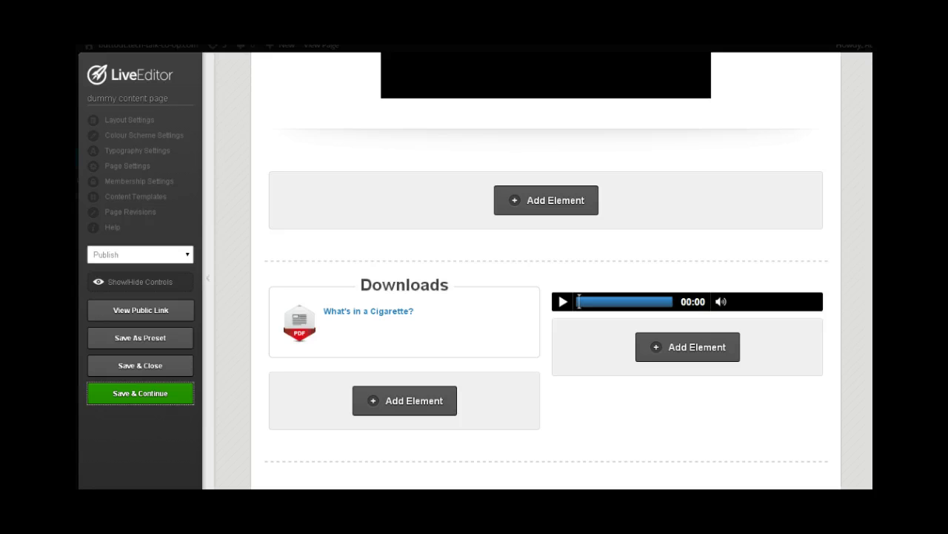
Step: Add an Images element to the empty row below the video, using the first image style
left_click(511, 201)
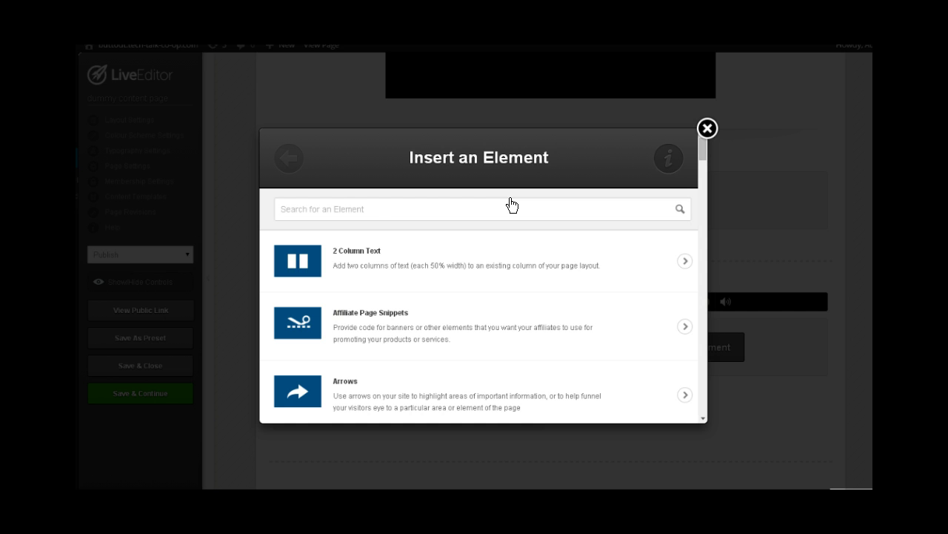
left_click(350, 200)
type("image")
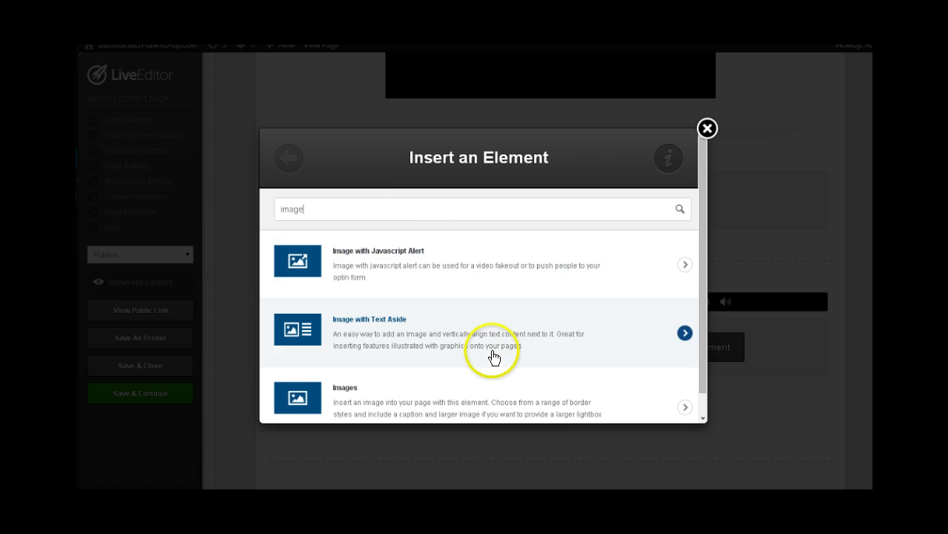
left_click(453, 405)
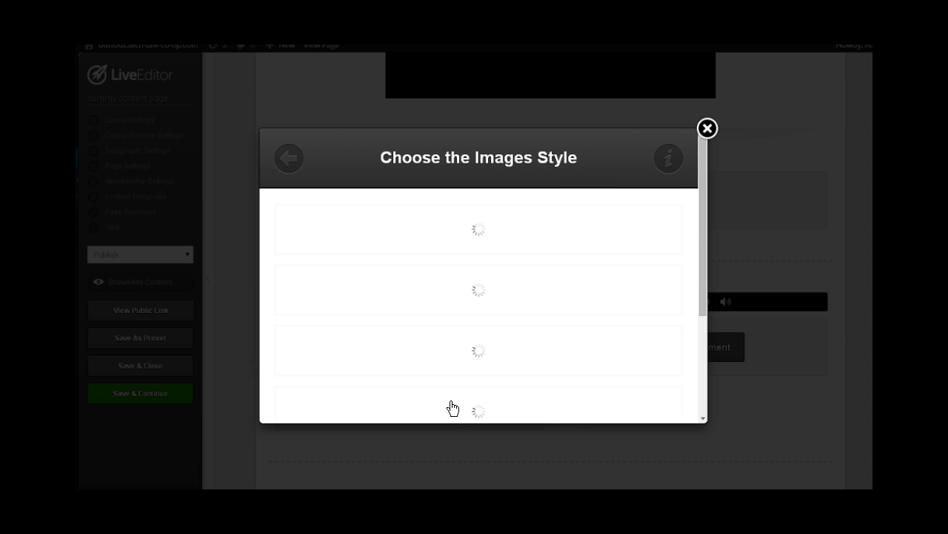
left_click(491, 278)
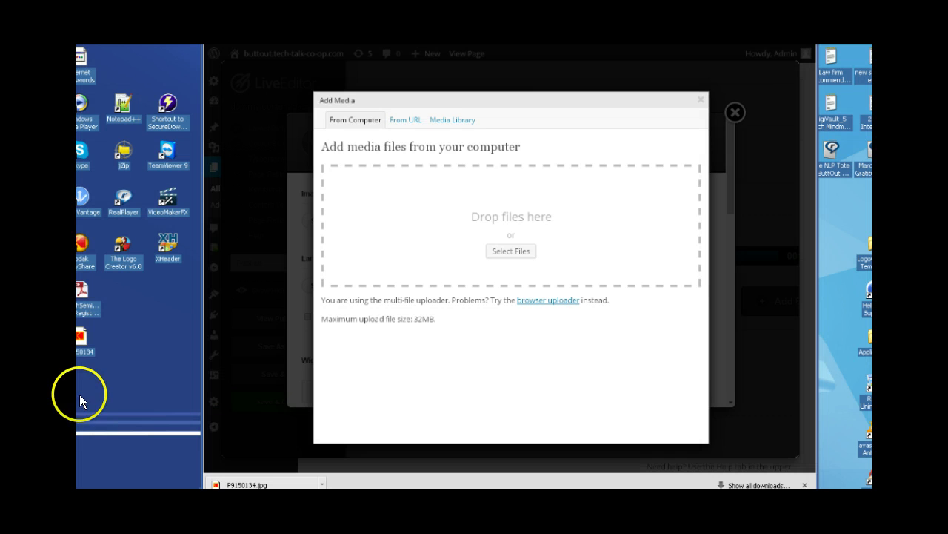
Step: Upload the P9150134 photo from the desktop into the media uploader
left_click(81, 338)
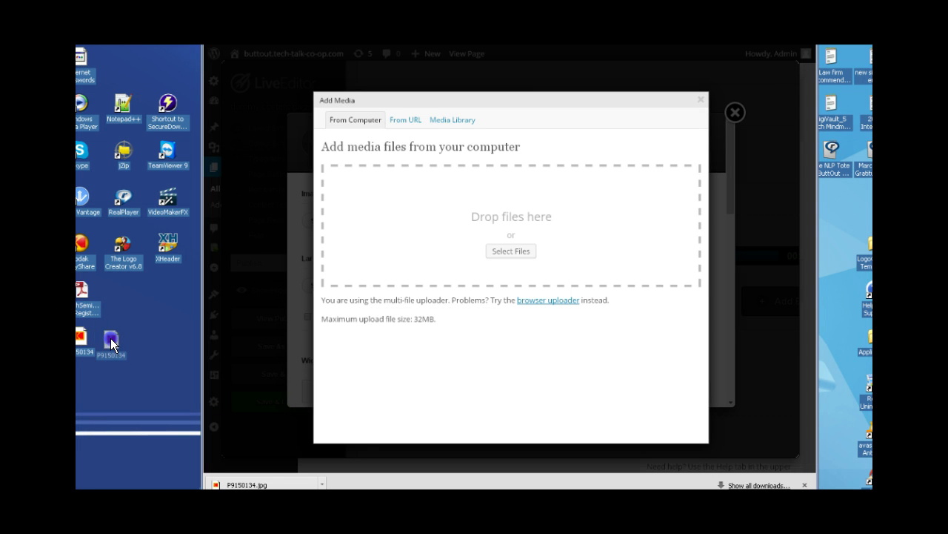
left_click_drag(117, 345, 596, 218)
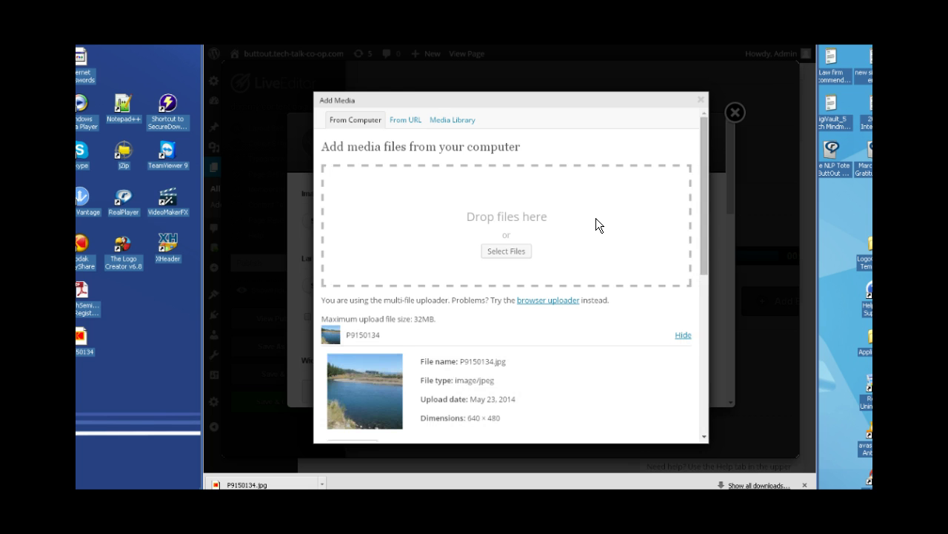
left_click_drag(702, 243, 700, 385)
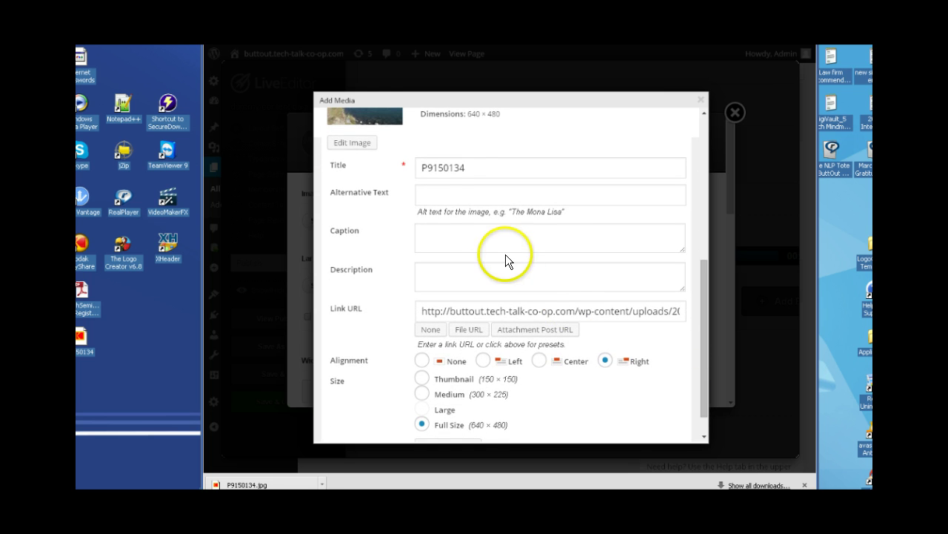
Step: Give the photo alt text 'placeholder image' and insert it into the Images step
left_click(426, 195)
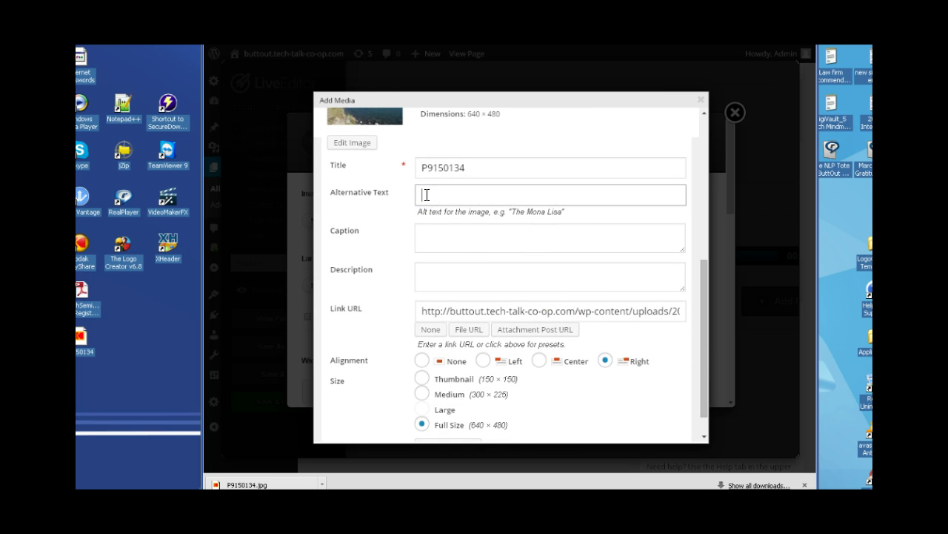
type("placeholder image")
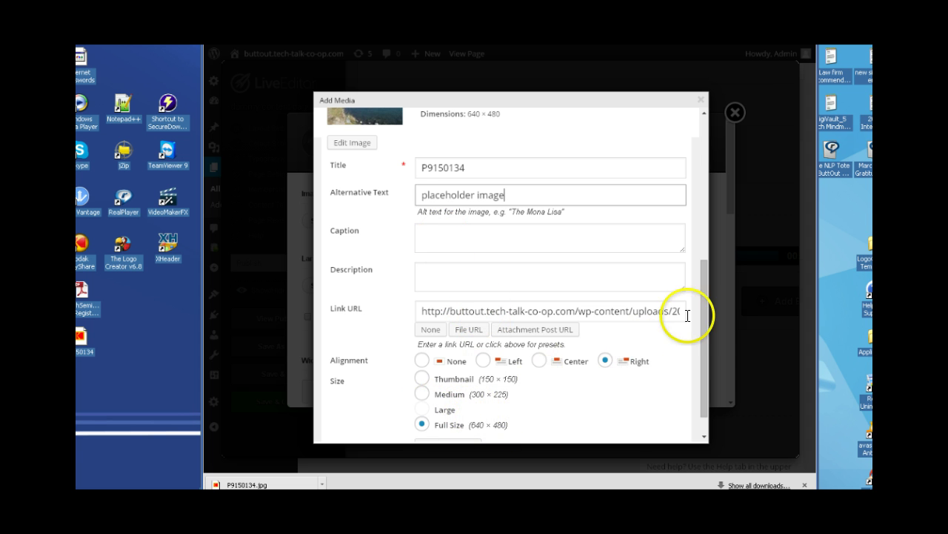
left_click_drag(701, 311, 703, 389)
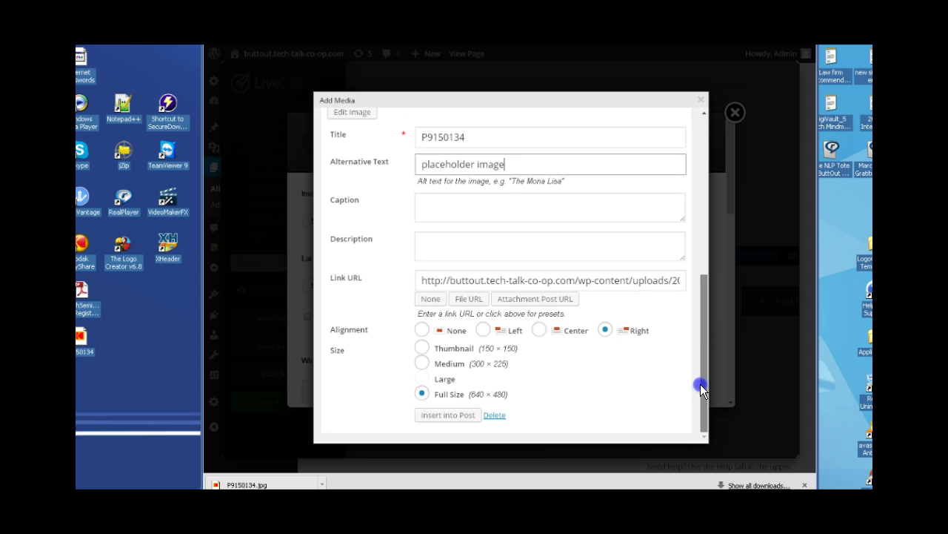
left_click(462, 415)
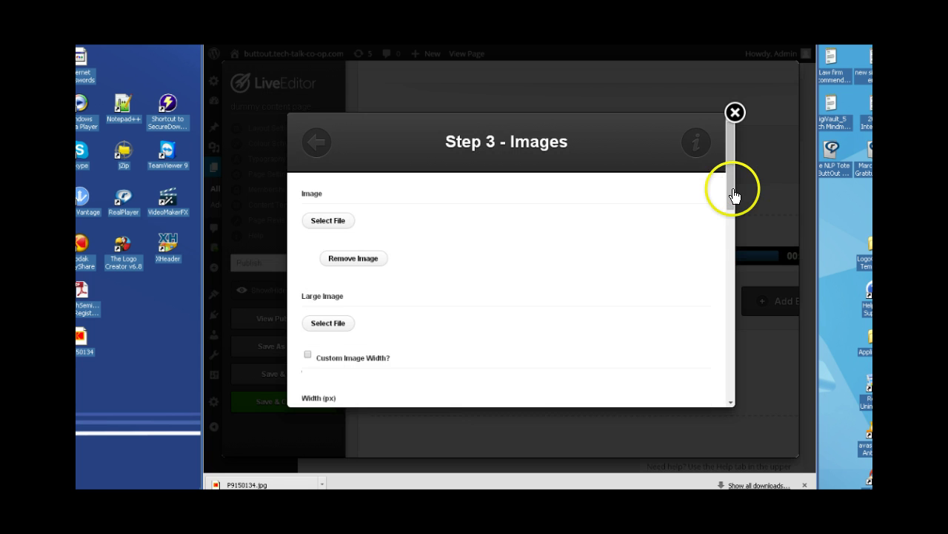
Step: Insert the Images element with the river photo onto the page
left_click_drag(734, 195, 726, 180)
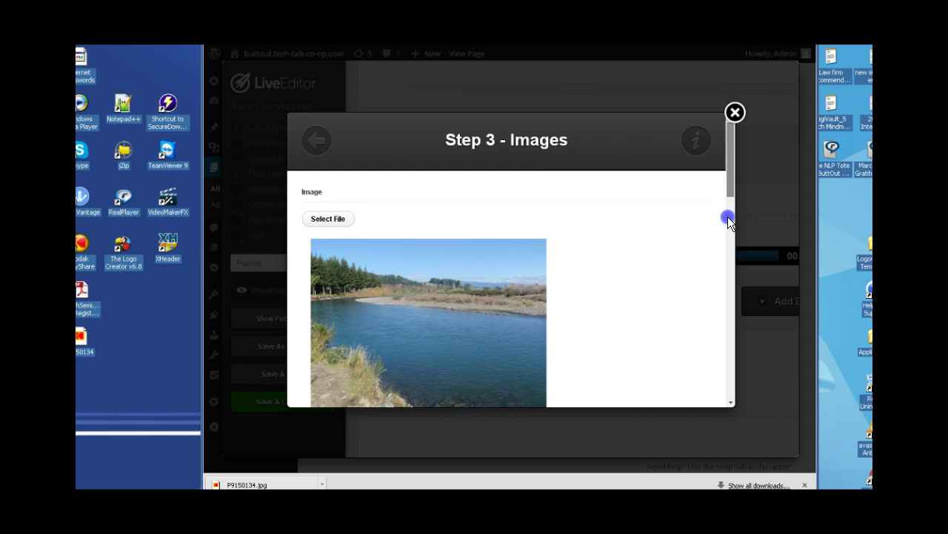
left_click_drag(727, 227, 726, 396)
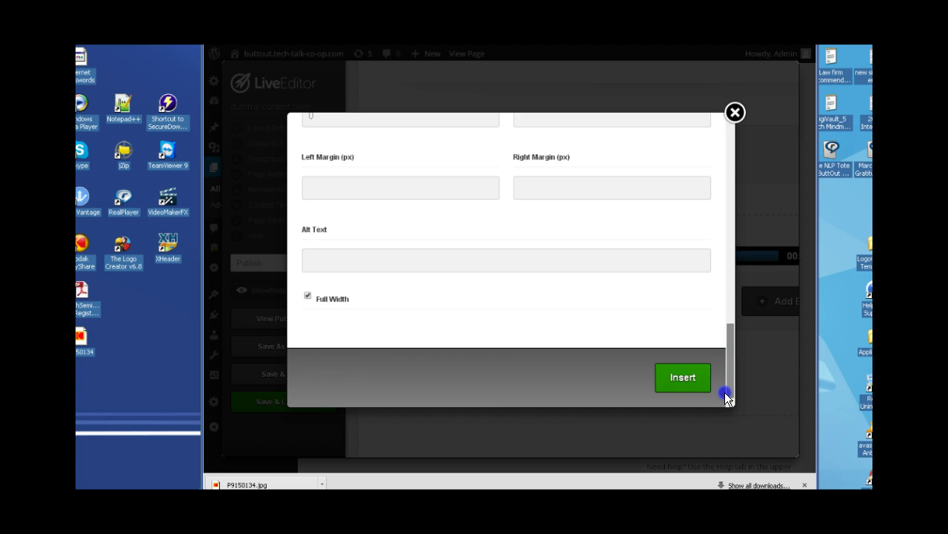
left_click(671, 381)
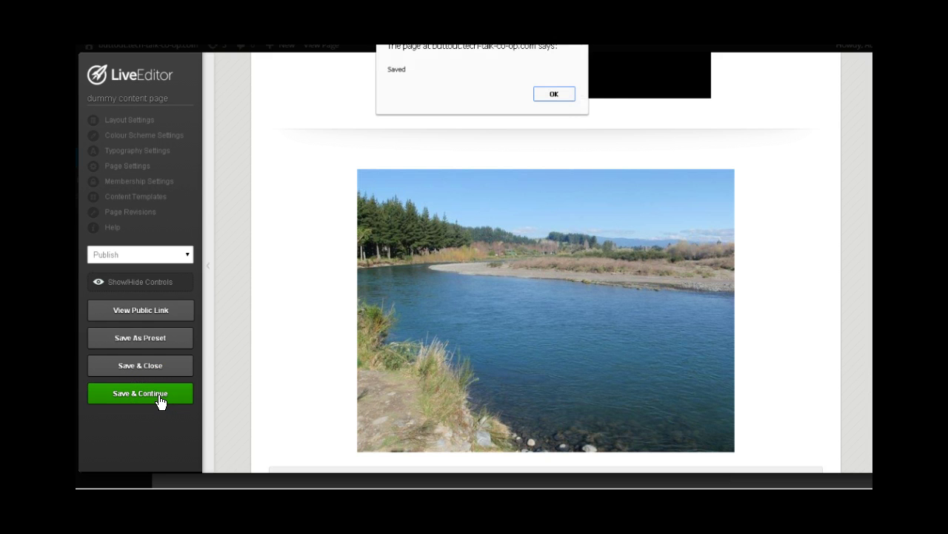
Step: Save the page and dismiss the save confirmation
left_click(590, 104)
left_click(563, 95)
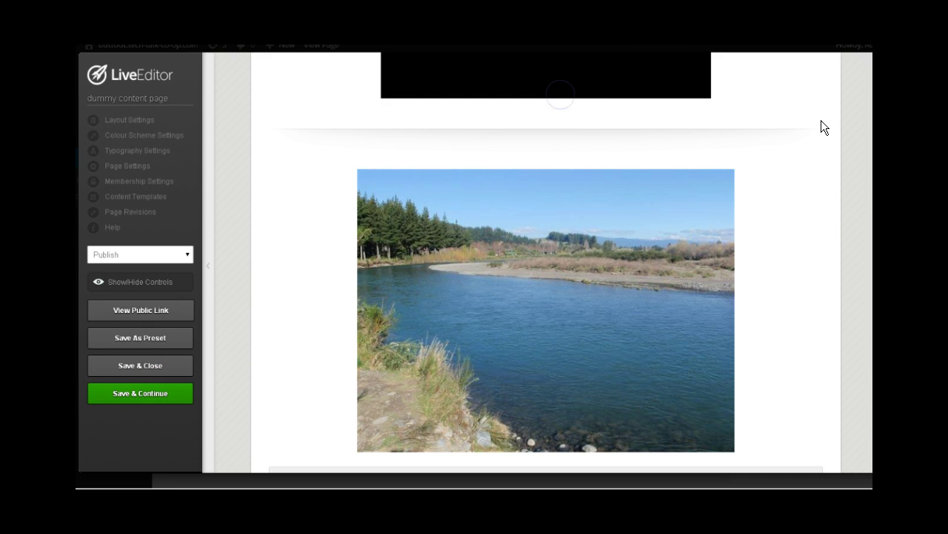
scroll(545, 297, "down", 10)
scroll(578, 312, "up", 10)
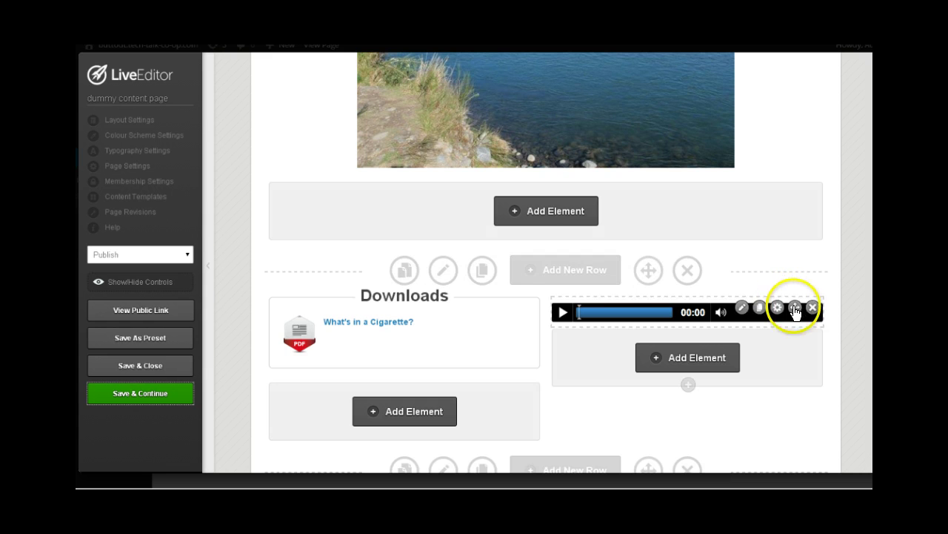
Step: Delete the audio player beside the Downloads box and save the page
left_click(812, 308)
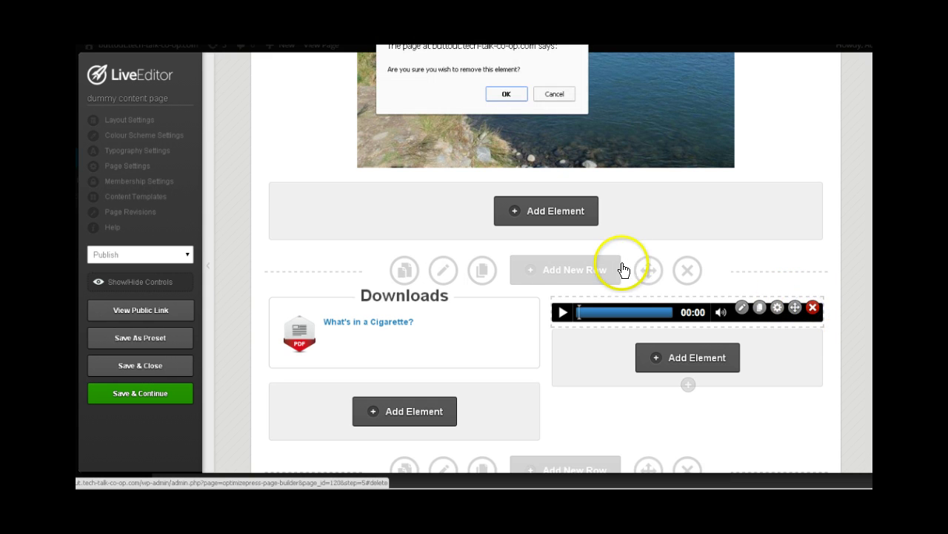
left_click(501, 95)
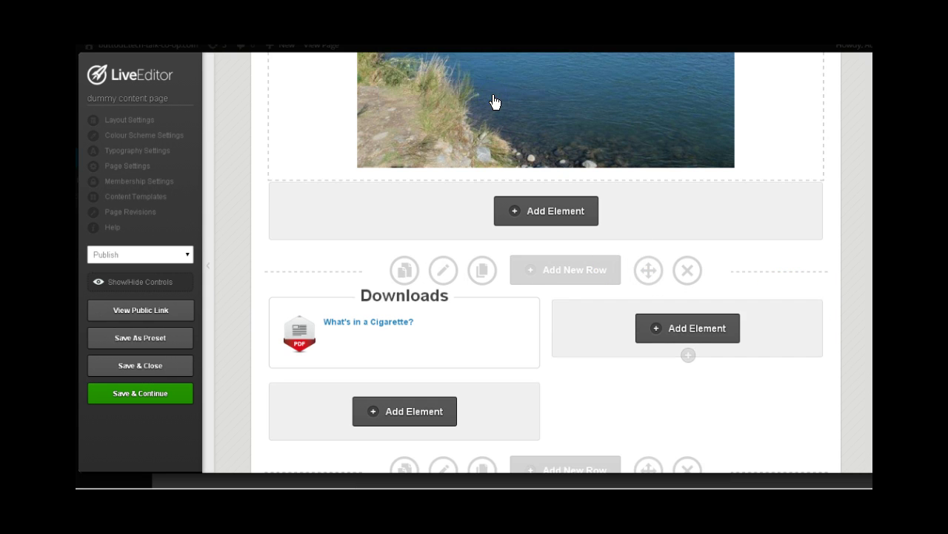
left_click(137, 399)
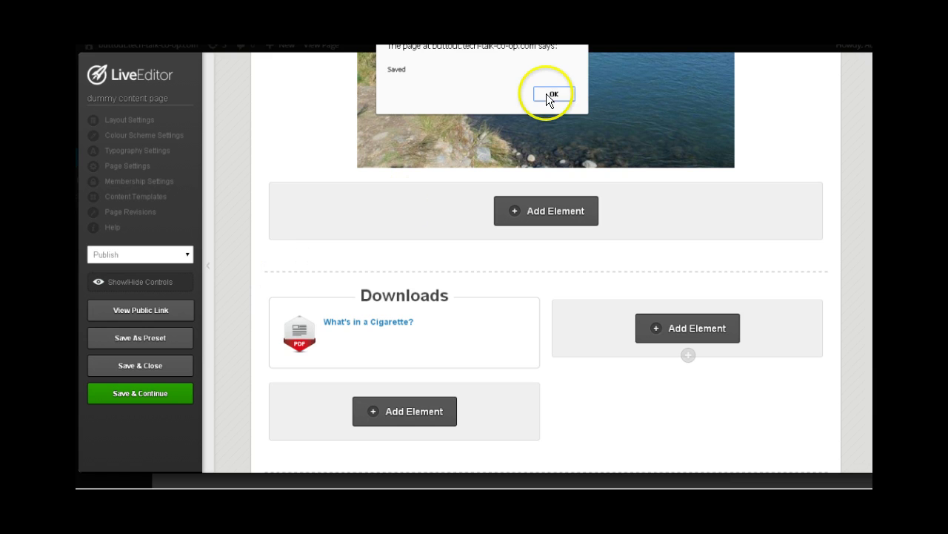
left_click(552, 94)
mouse_move(546, 99)
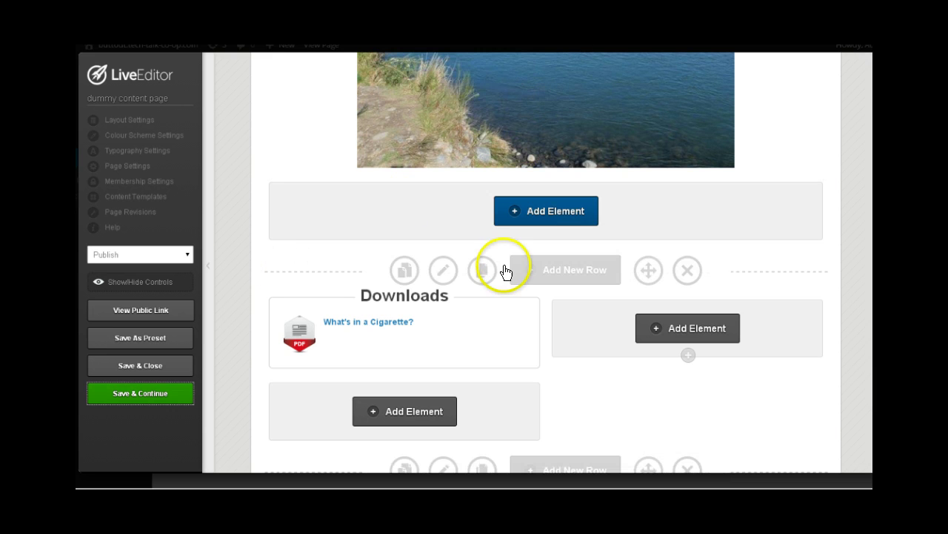
mouse_move(532, 312)
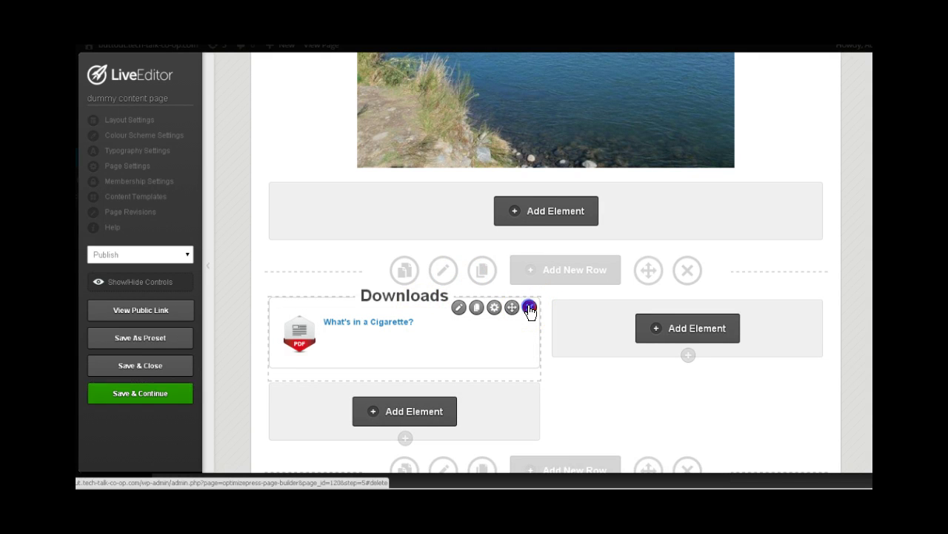
Step: Delete the Downloads element and insert a new single-column row below the image
left_click(530, 309)
left_click(502, 93)
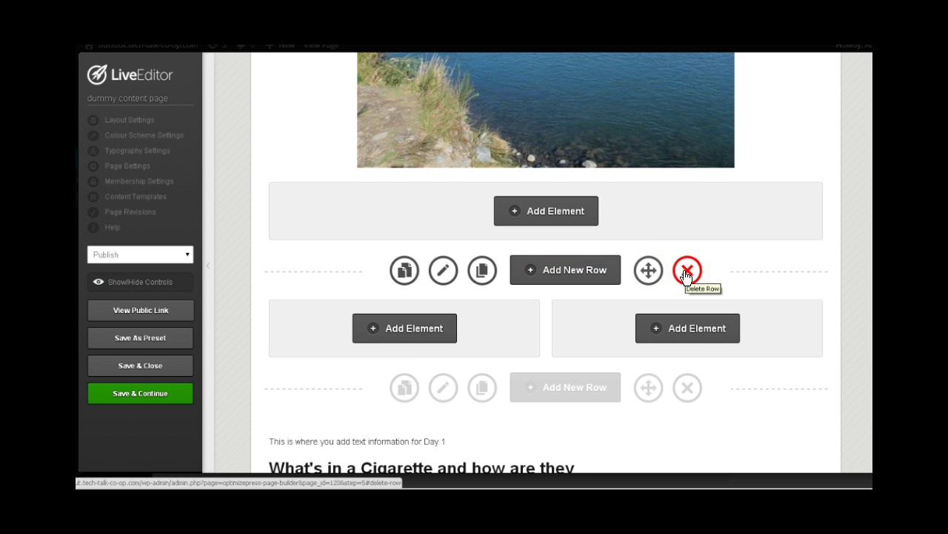
left_click(552, 268)
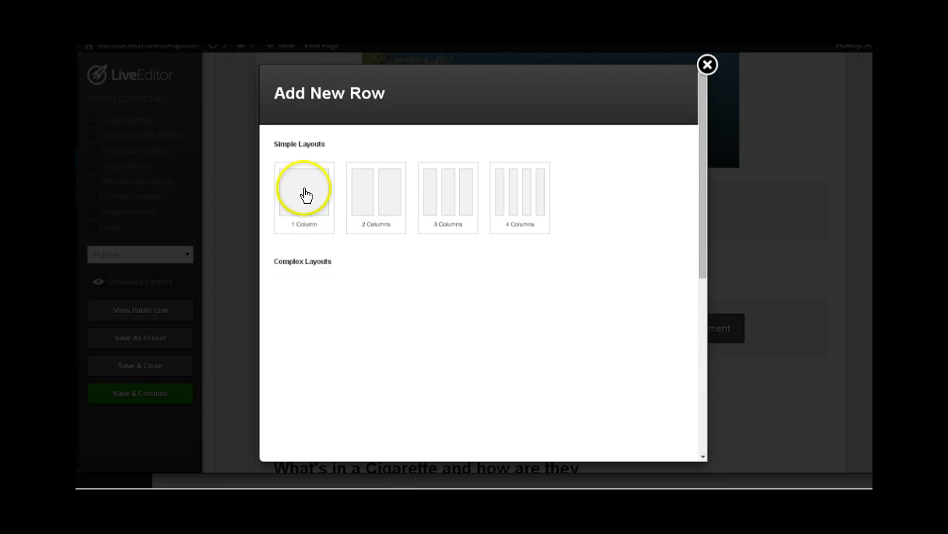
left_click(301, 194)
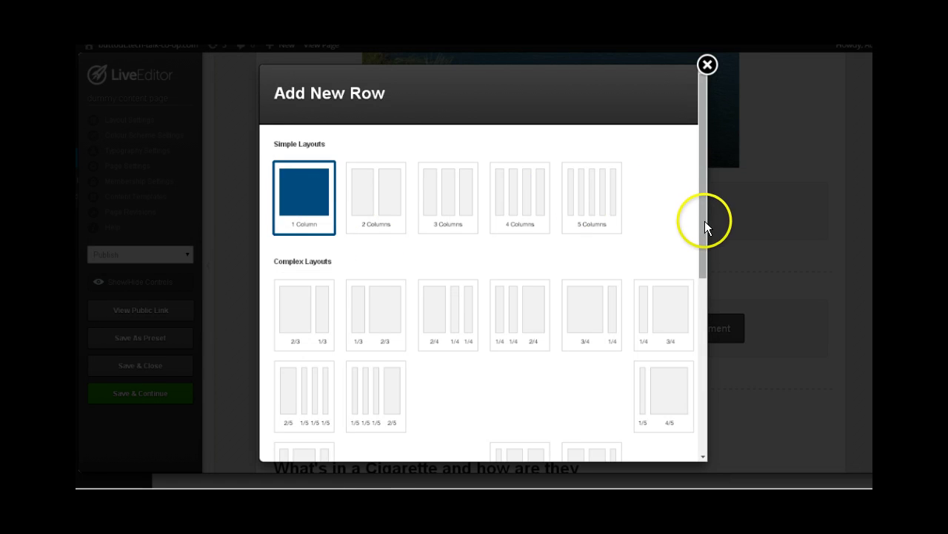
left_click_drag(705, 229, 704, 429)
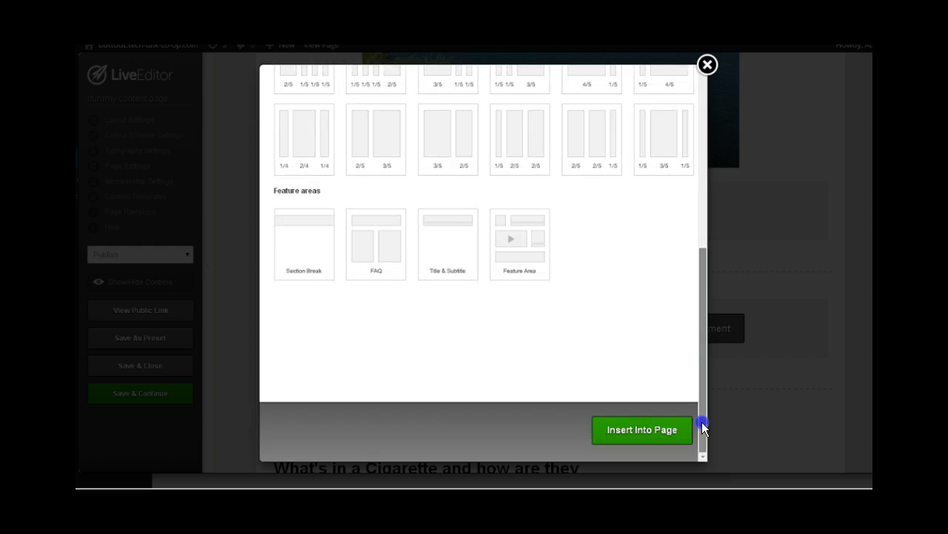
left_click(630, 438)
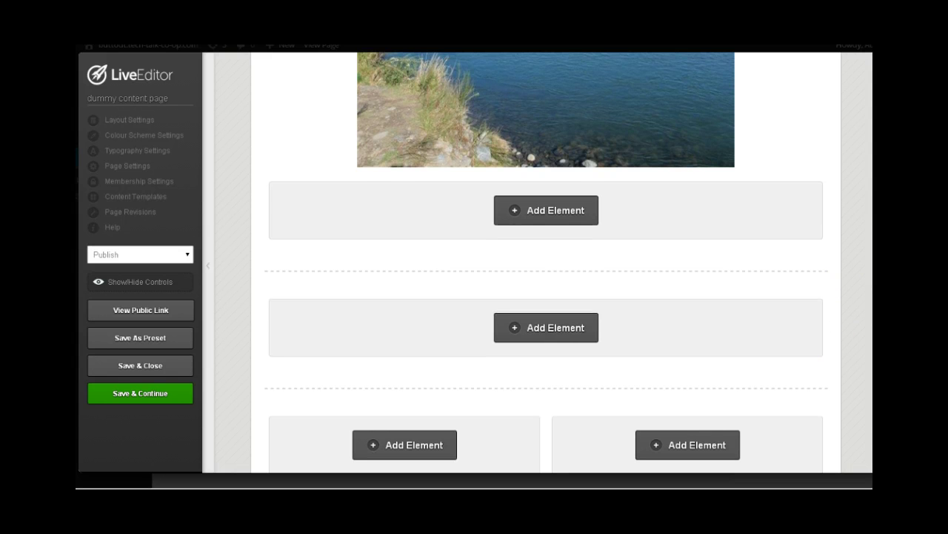
Step: Delete the now-empty two-column row from the page
scroll(546, 260, "down", 5)
scroll(546, 259, "up", 2)
scroll(547, 259, "up", 1)
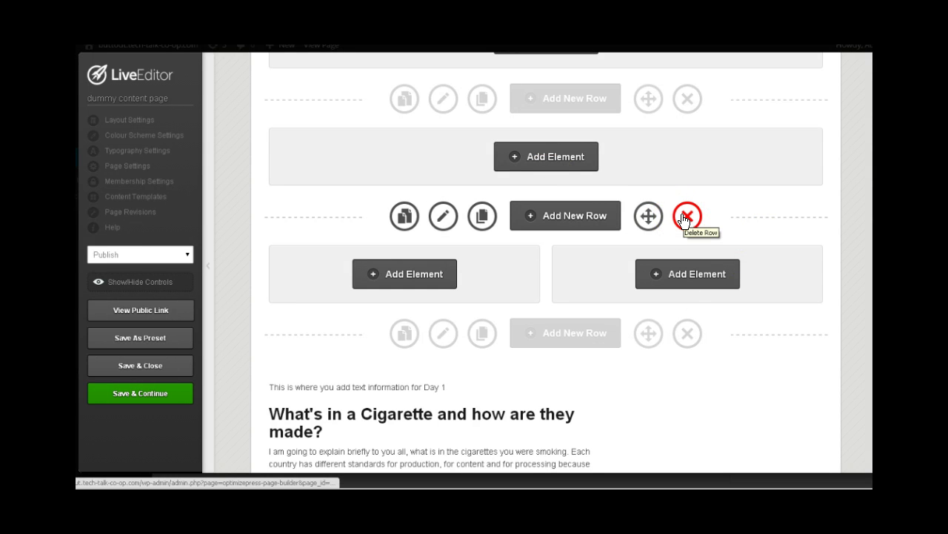
left_click(683, 217)
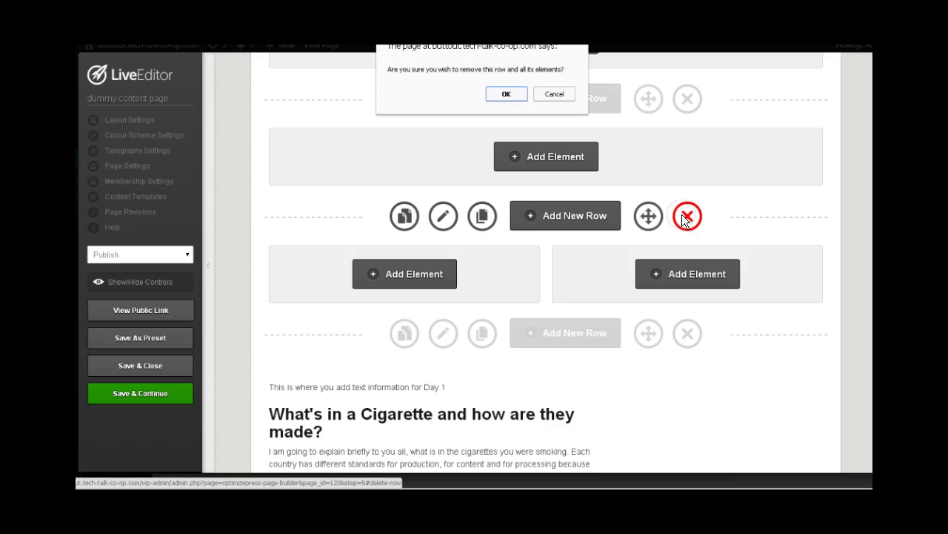
left_click(506, 94)
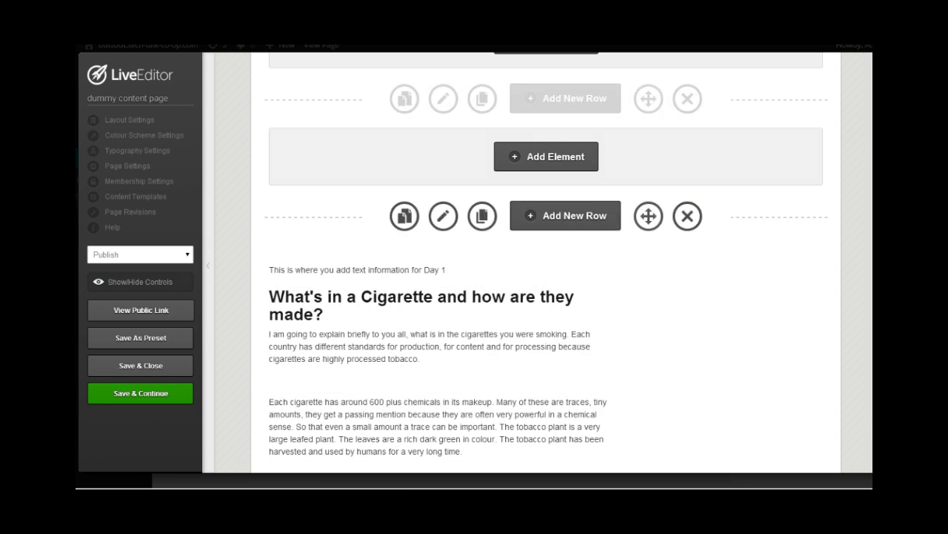
Step: Scroll the LiveEditor page to the empty row beneath the lake photo
scroll(546, 260, "down", 8)
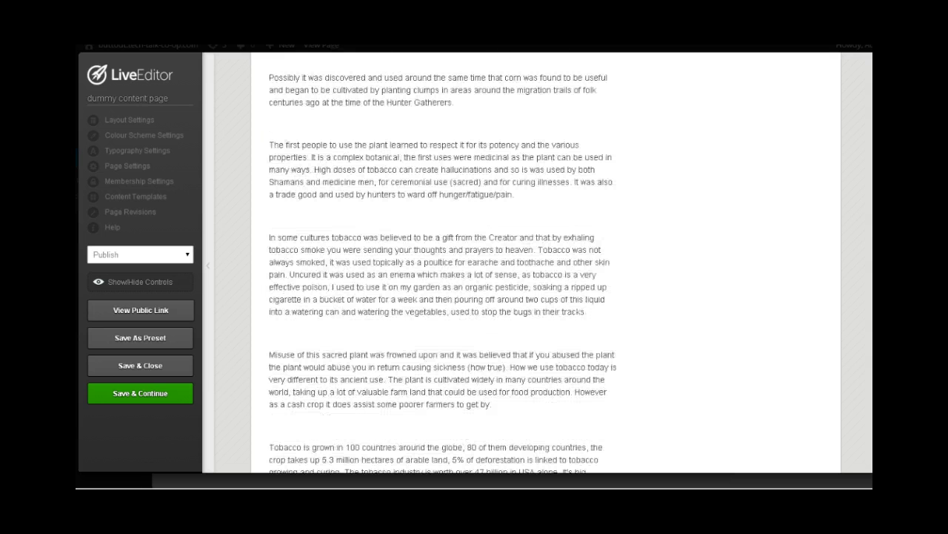
scroll(751, 239, "down", 1)
scroll(753, 239, "up", 8)
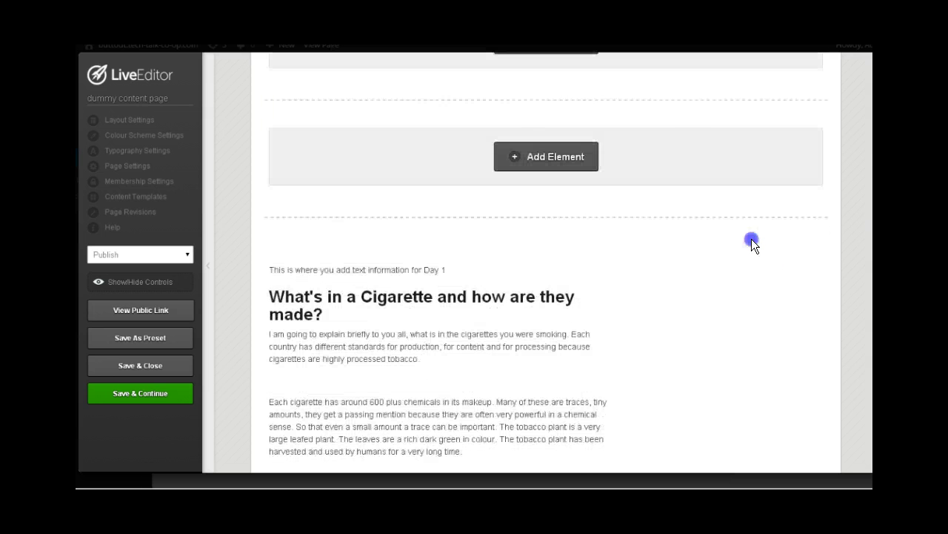
scroll(546, 259, "up", 2)
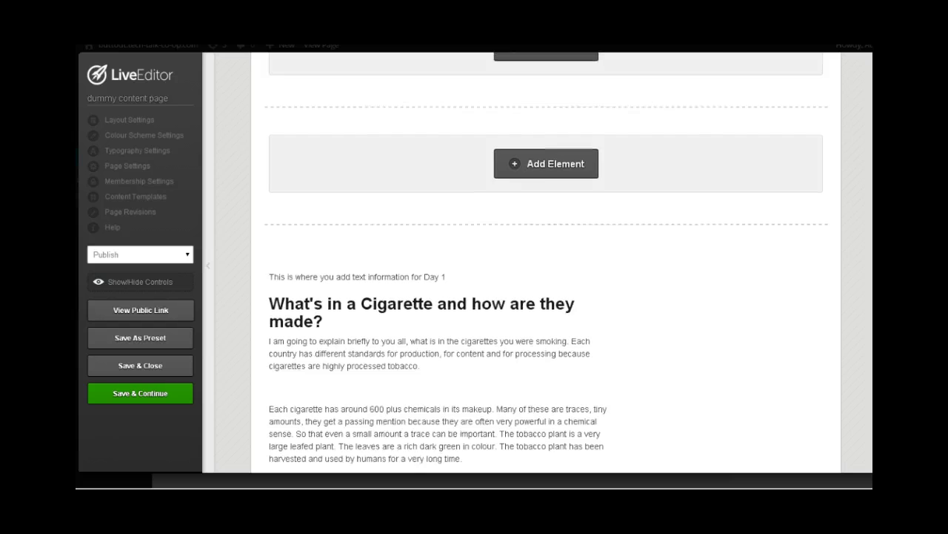
scroll(546, 260, "up", 2)
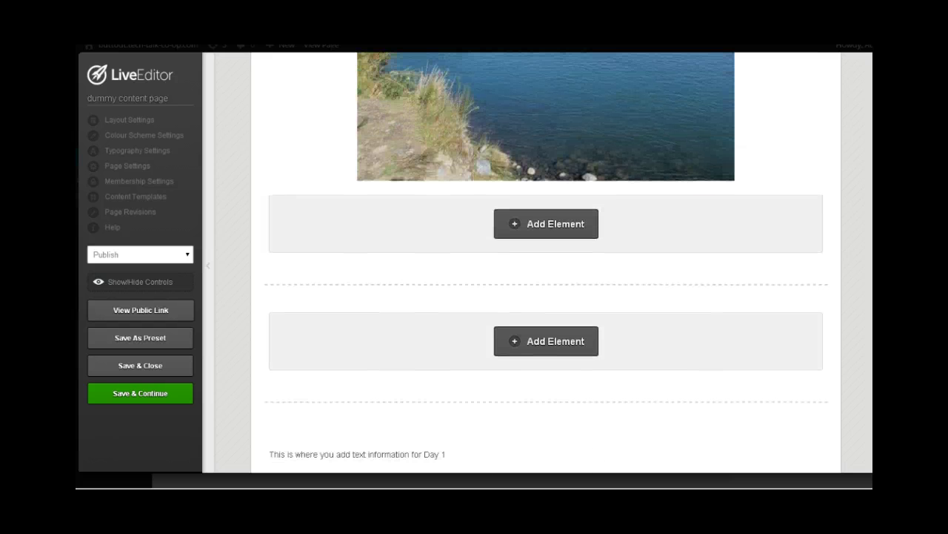
scroll(546, 259, "down", 1)
scroll(680, 338, "down", 2)
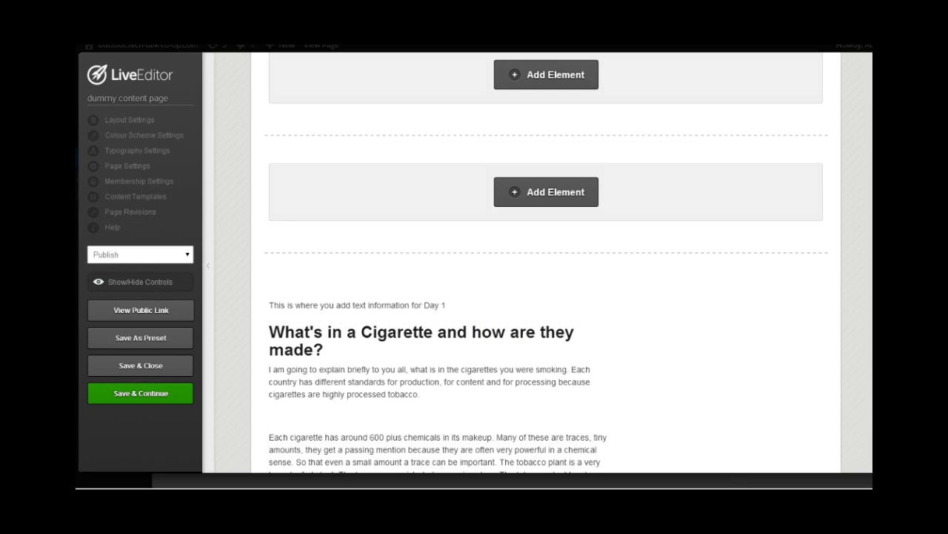
scroll(546, 260, "up", 3)
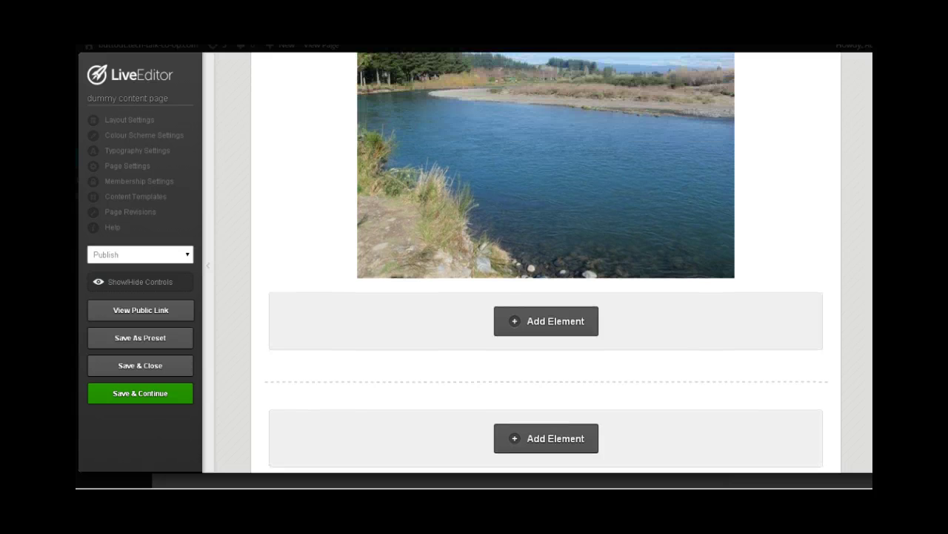
Step: Add a Files Download element to the empty row, found by searching 'down', using the Downloads style
left_click(515, 440)
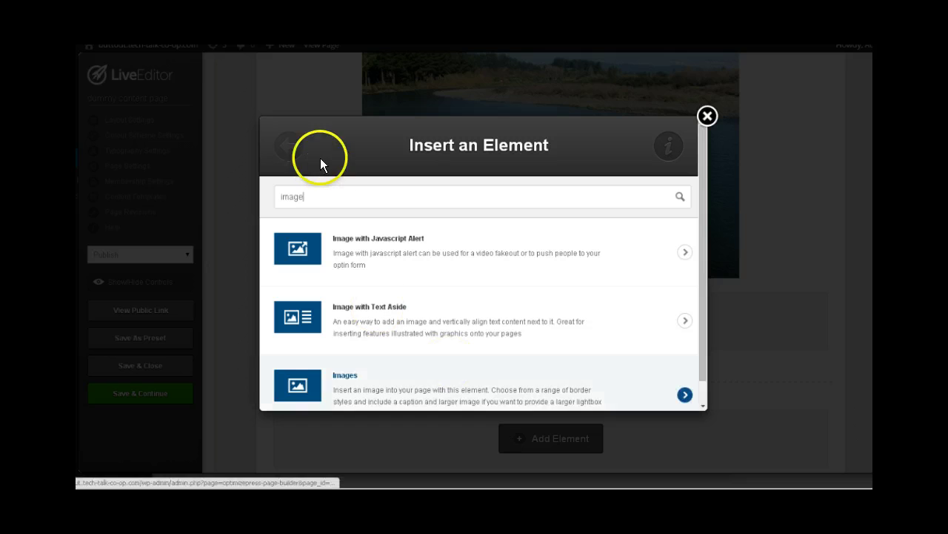
left_click(312, 190)
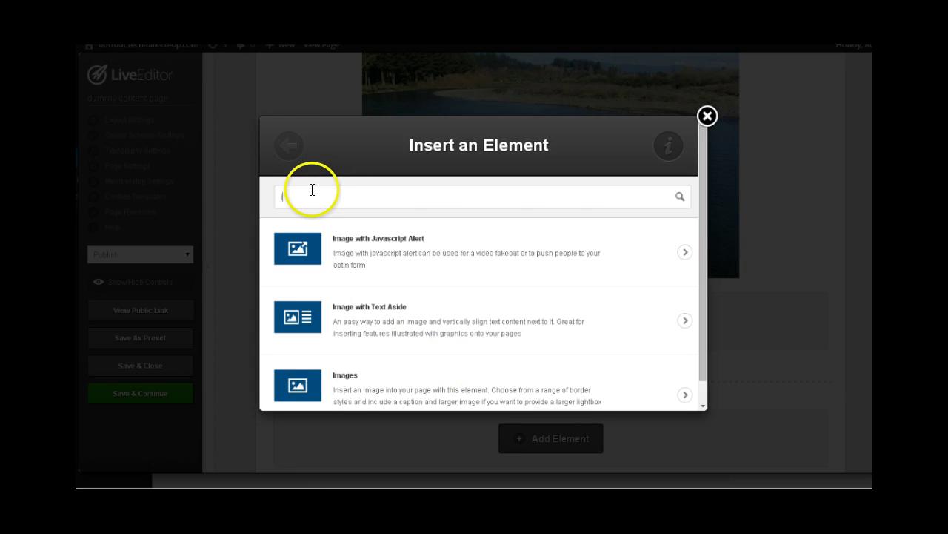
type("doown")
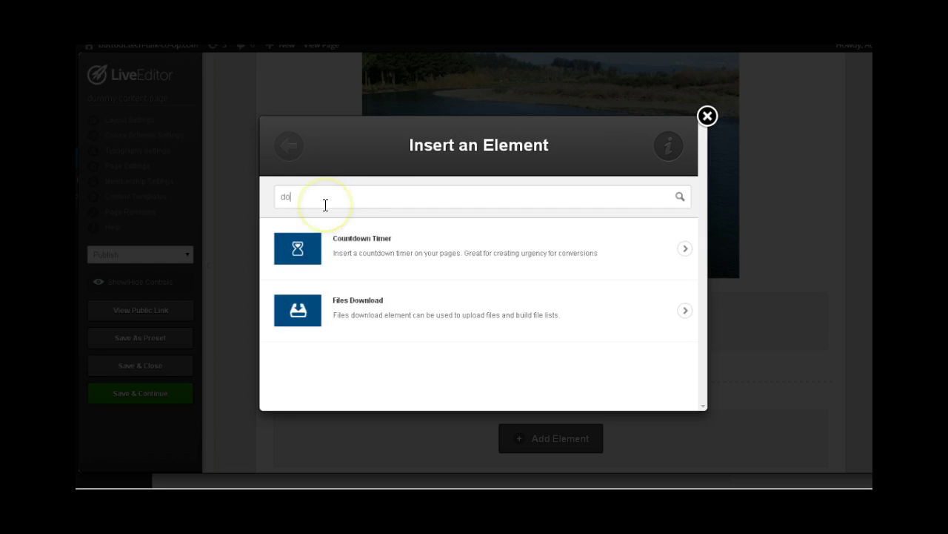
key("BackSpace")
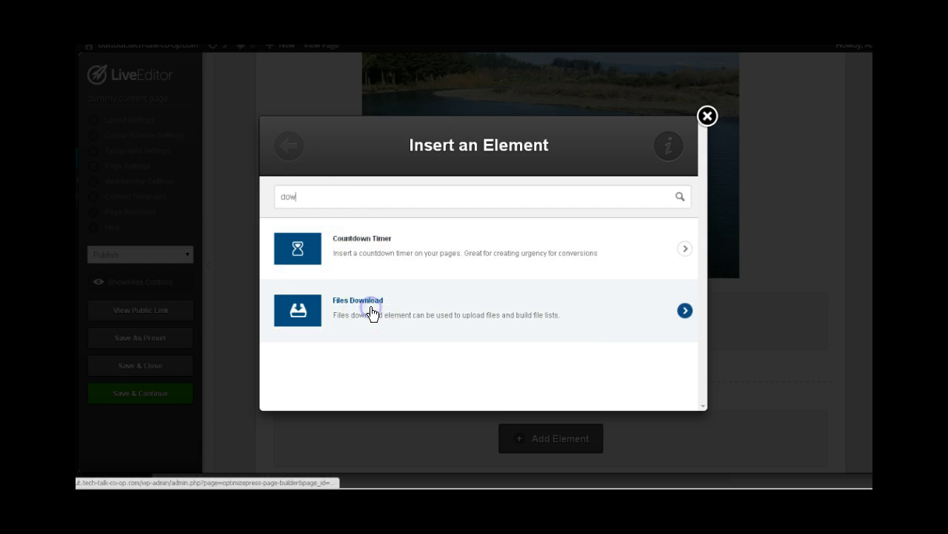
left_click(372, 312)
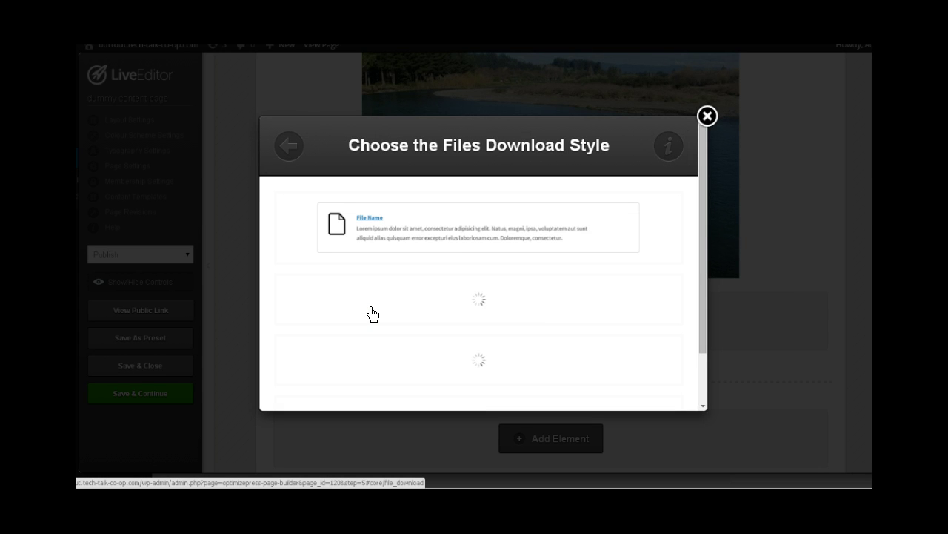
left_click(506, 300)
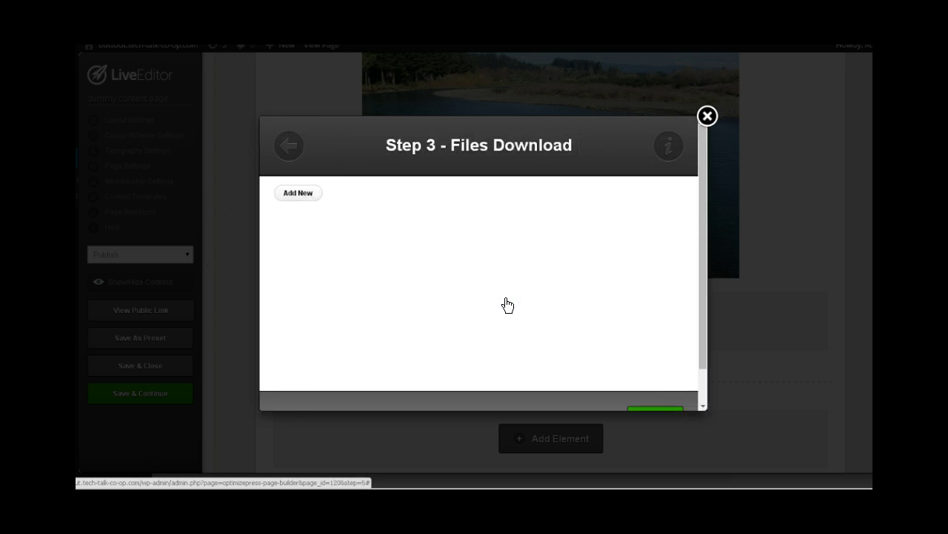
Step: Add a new download entry and give it the PDF icon
left_click(300, 192)
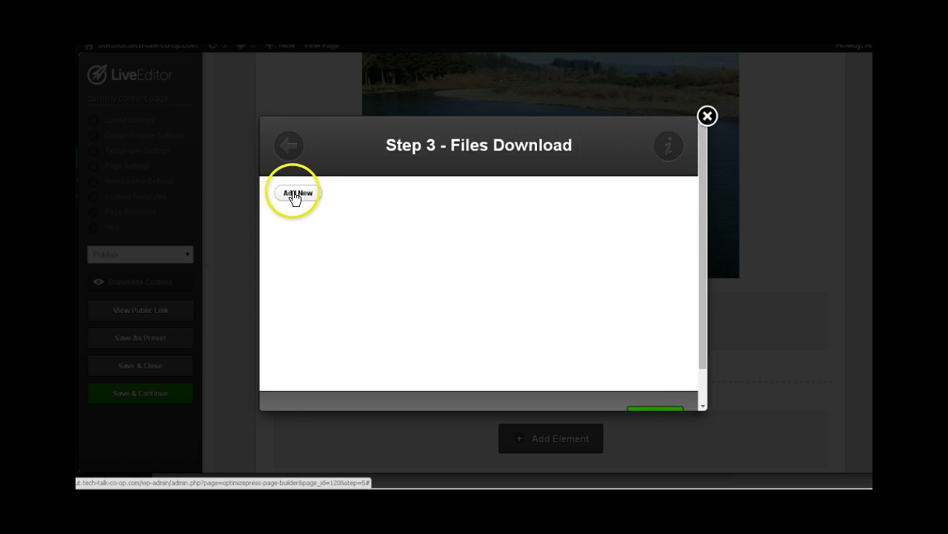
left_click(298, 251)
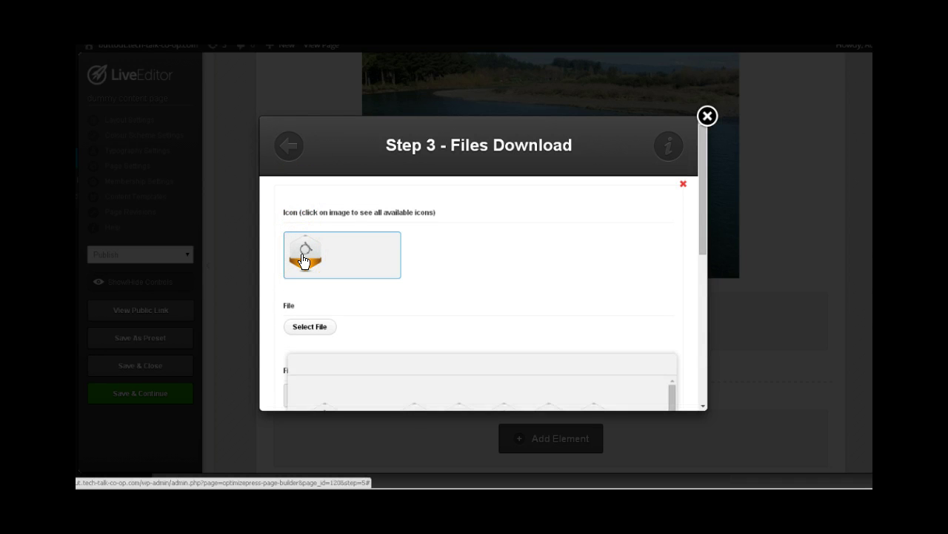
left_click(326, 249)
left_click(317, 326)
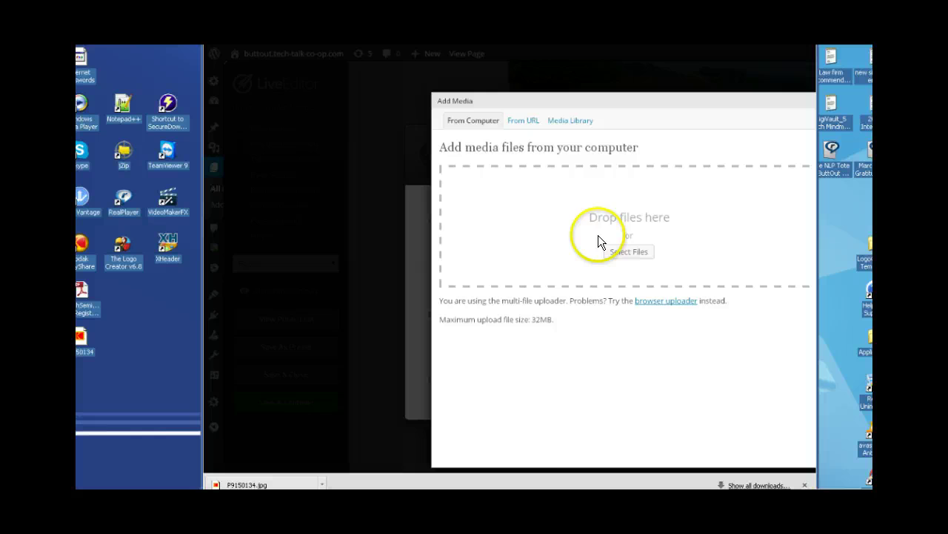
Step: Copy the Buttout PDF from the Explorer project folder onto the desktop
left_click(490, 434)
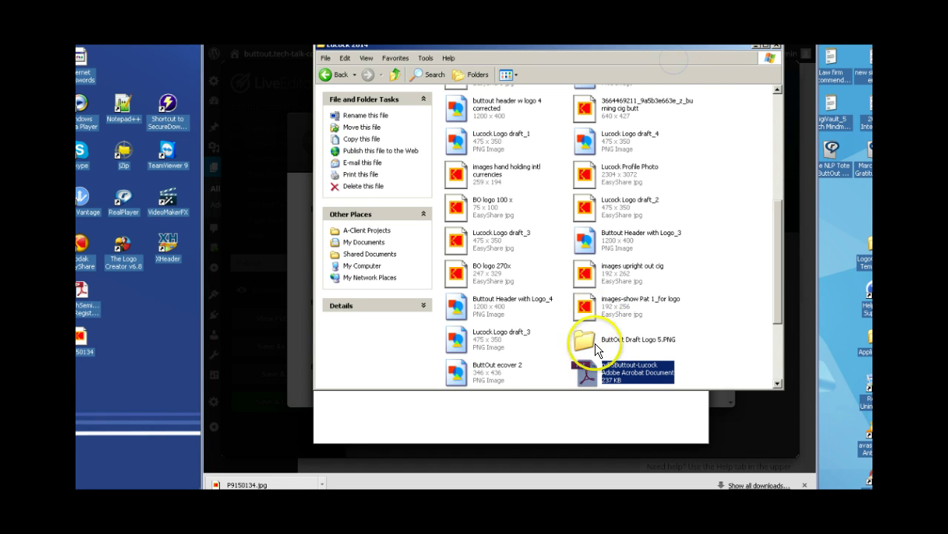
left_click(756, 46)
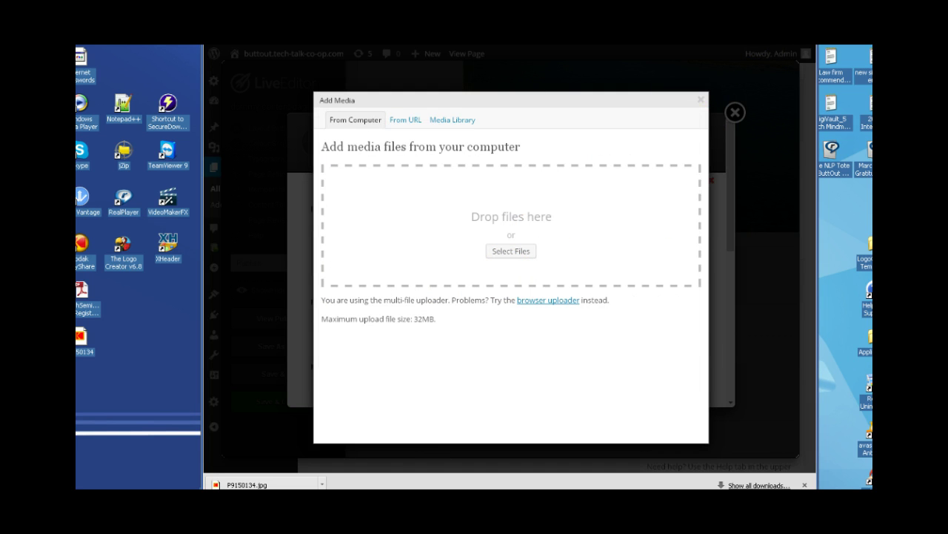
key("alt+Tab")
scroll(667, 249, "up", 5)
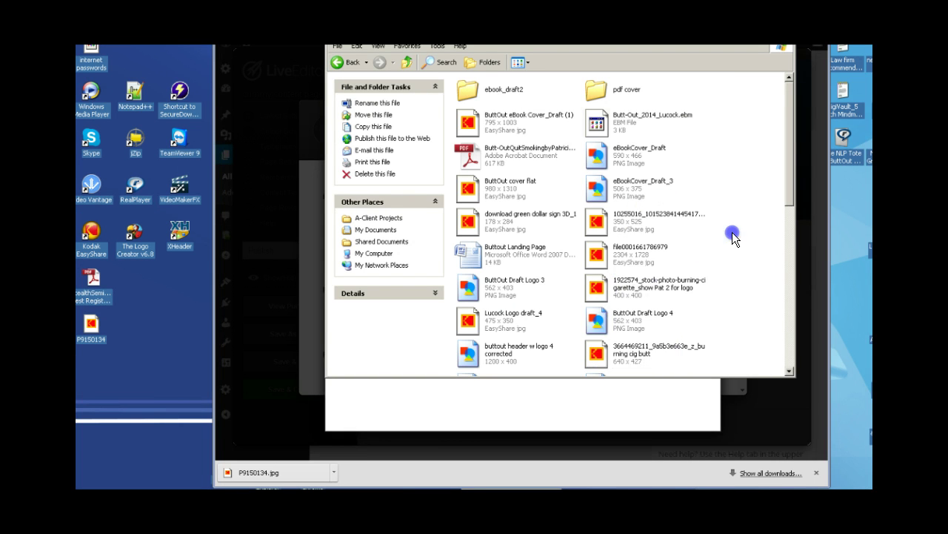
left_click_drag(789, 157, 786, 303)
left_click_drag(611, 259, 126, 369)
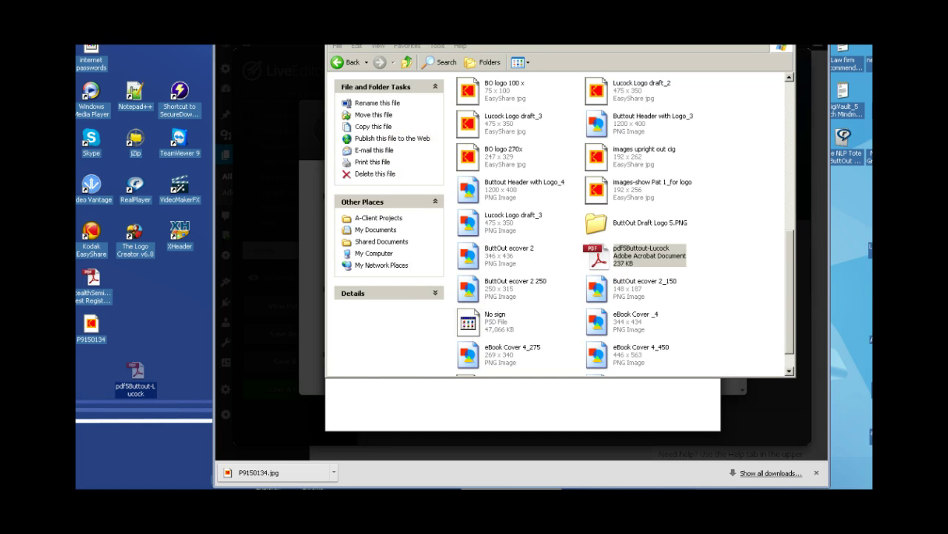
Step: Upload the desktop Buttout PDF via Add Media and insert it into the download entry
key("alt+Tab")
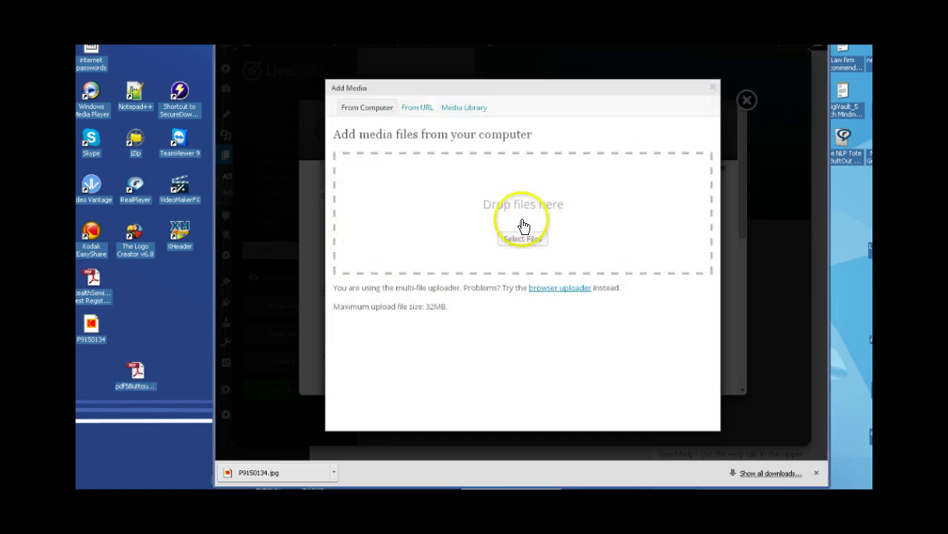
left_click_drag(136, 374, 529, 206)
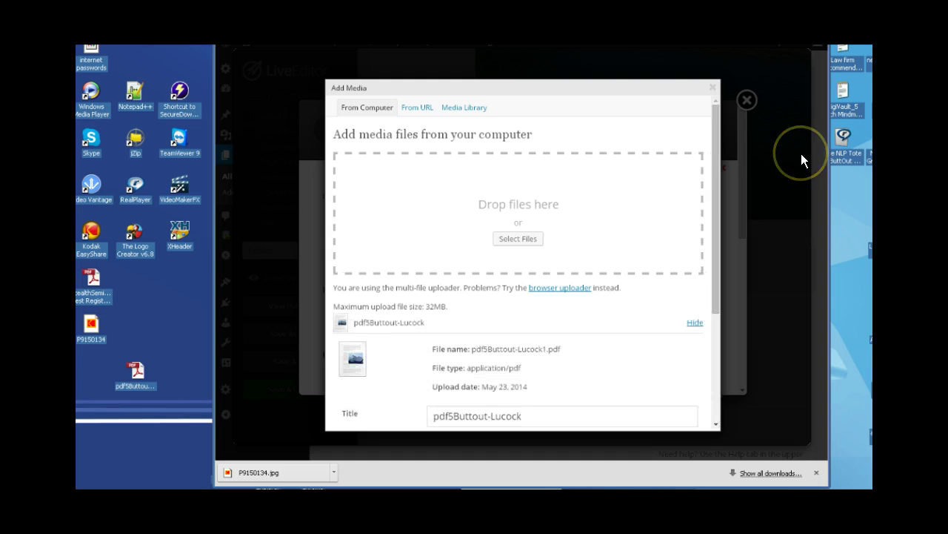
left_click_drag(713, 205, 709, 375)
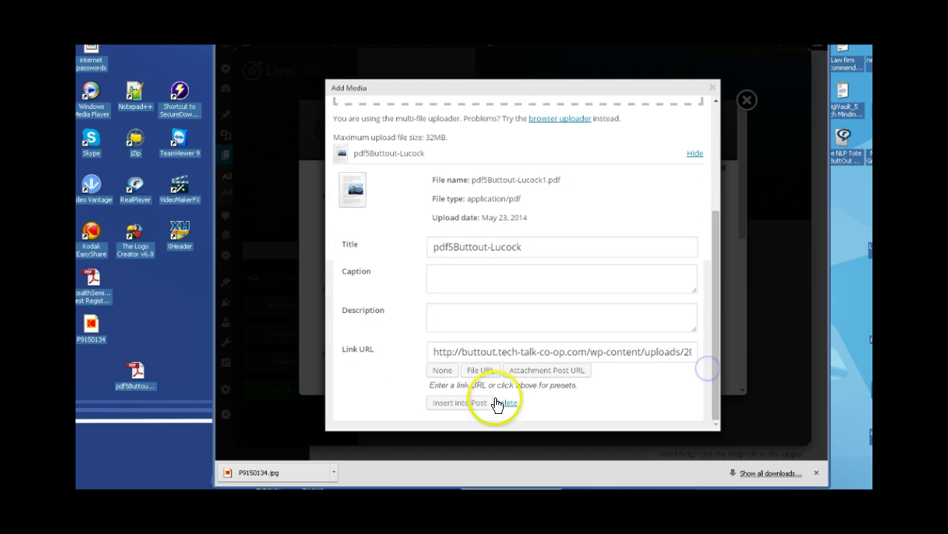
left_click(460, 402)
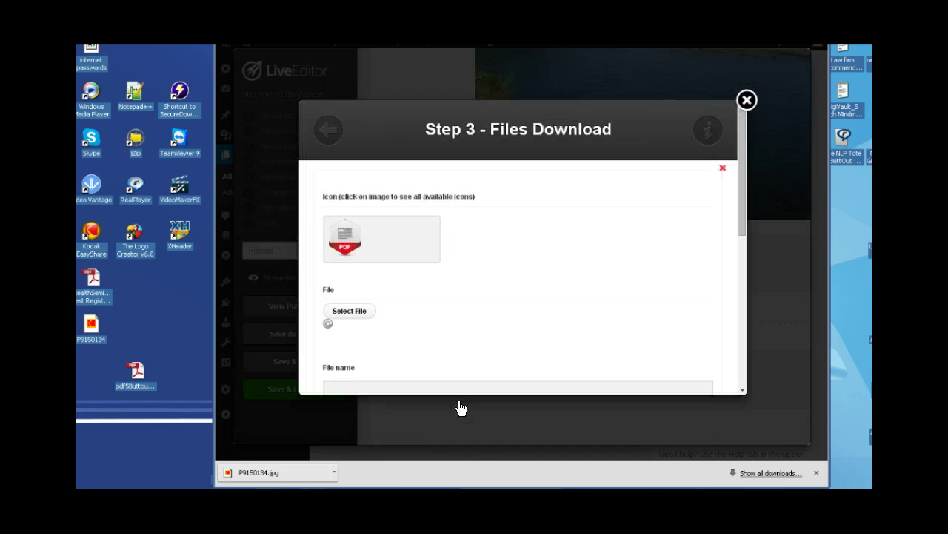
Step: Insert the Files Download element with its PDF entry below the lake photo
left_click(480, 370)
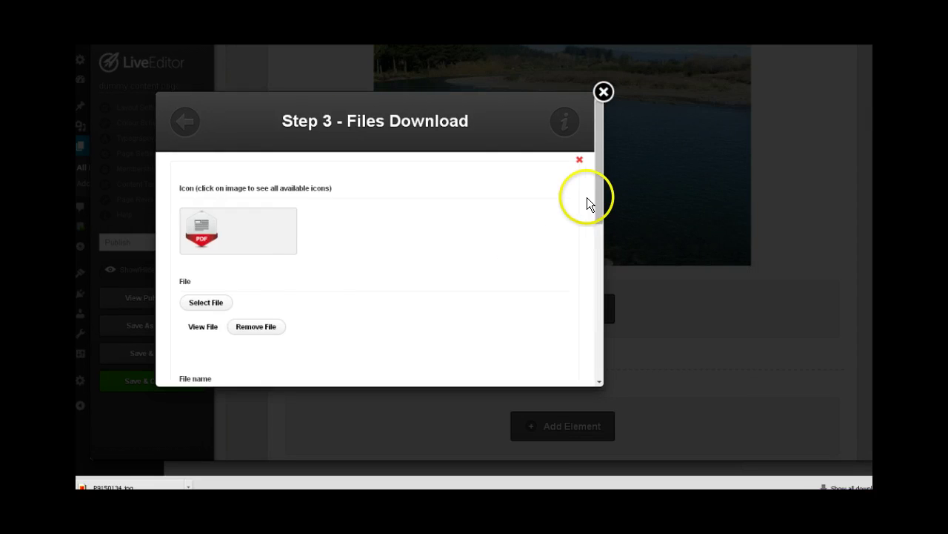
left_click(711, 225)
left_click_drag(712, 225, 711, 378)
left_click(665, 369)
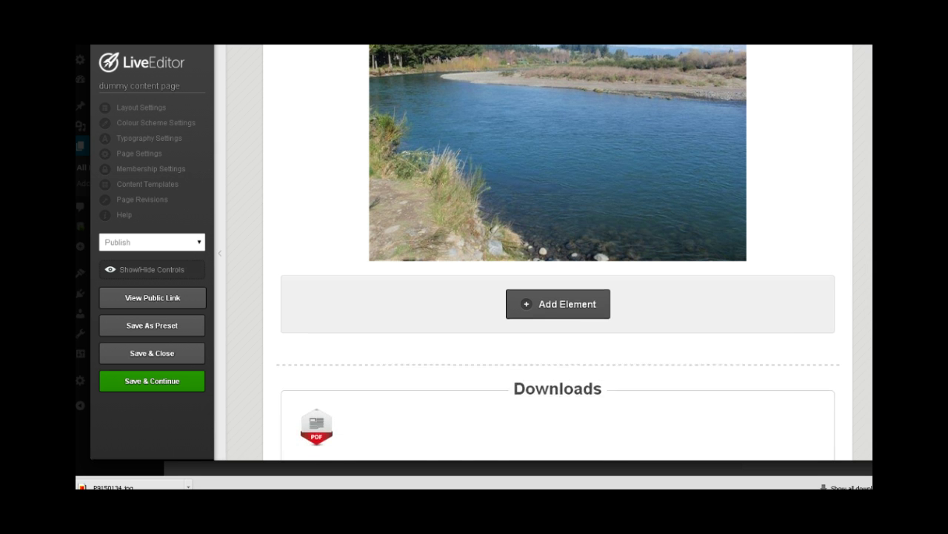
Step: Save the page with Save & Continue and dismiss the Saved alert
scroll(558, 252, "down", 6)
scroll(557, 252, "up", 2)
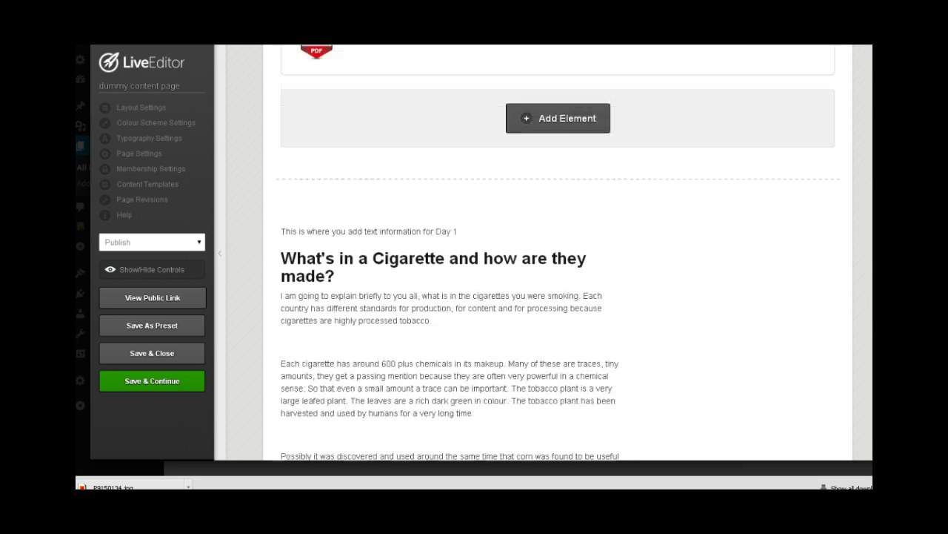
scroll(558, 252, "up", 3)
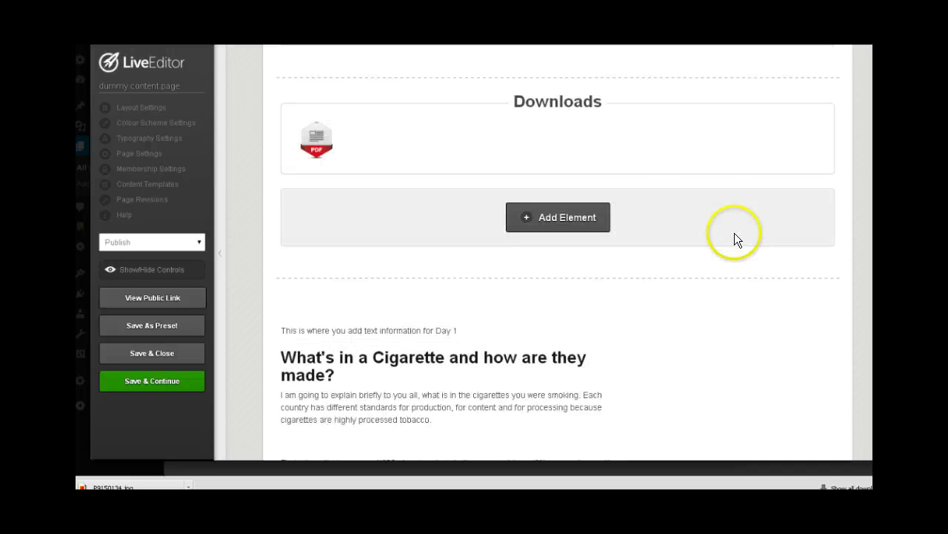
scroll(592, 215, "up", 3)
scroll(451, 229, "up", 3)
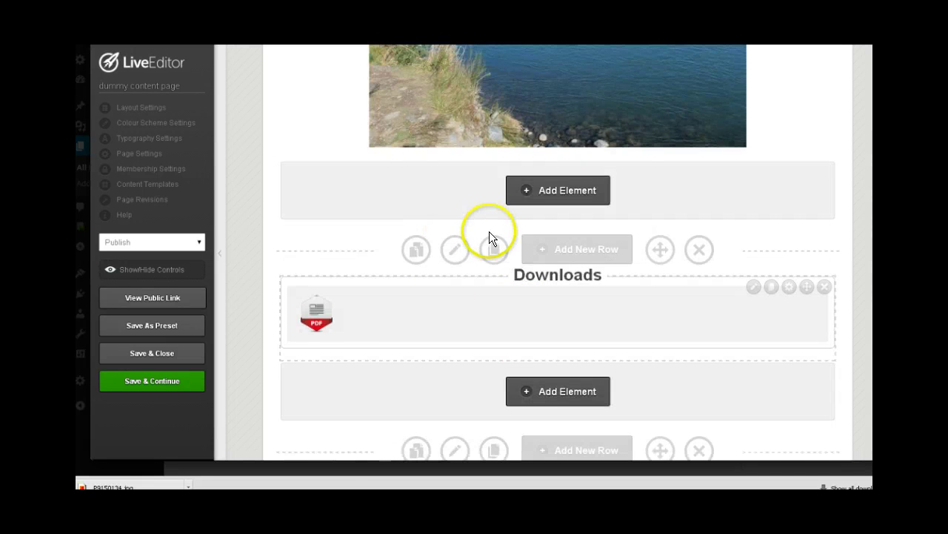
left_click(174, 381)
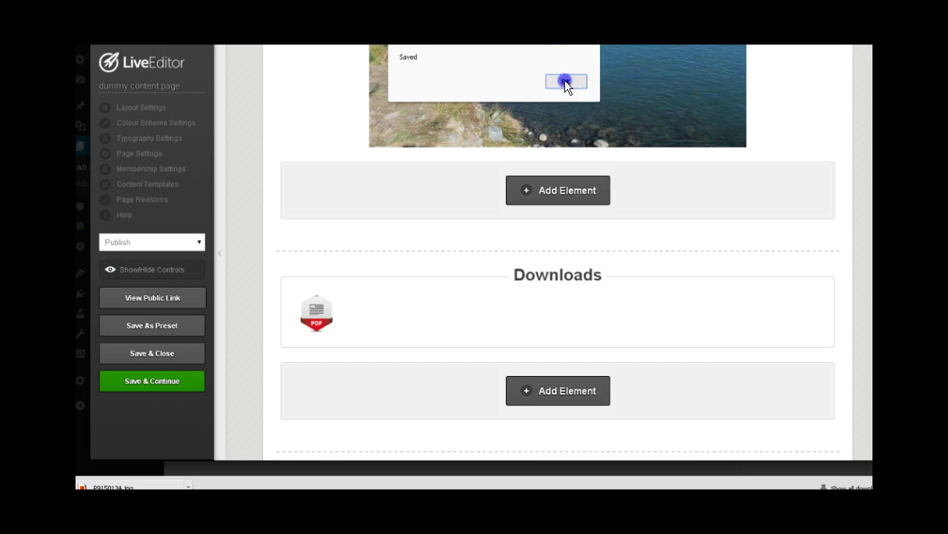
left_click(564, 81)
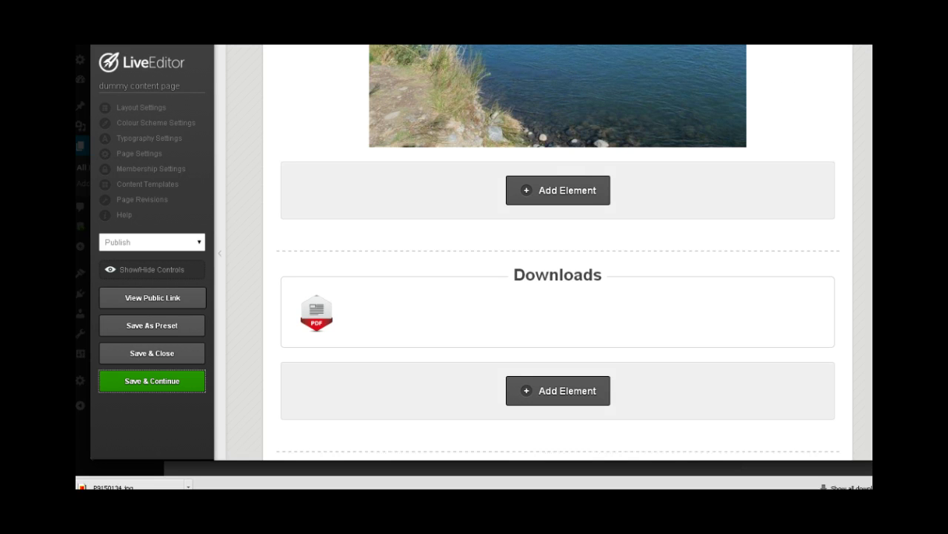
Step: Scroll down past the audio player and Sample PDF Downloads box to Contact Support
scroll(557, 252, "down", 15)
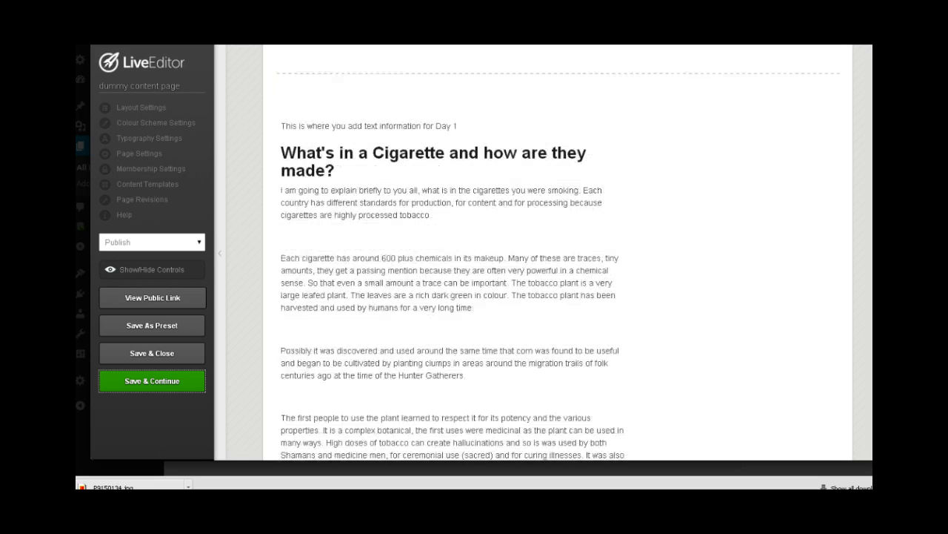
scroll(558, 252, "down", 14)
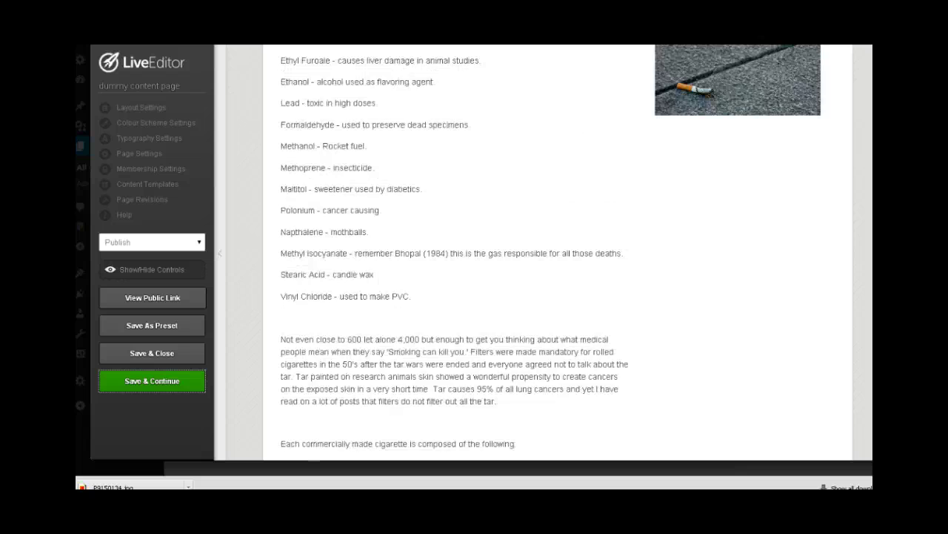
scroll(557, 252, "down", 14)
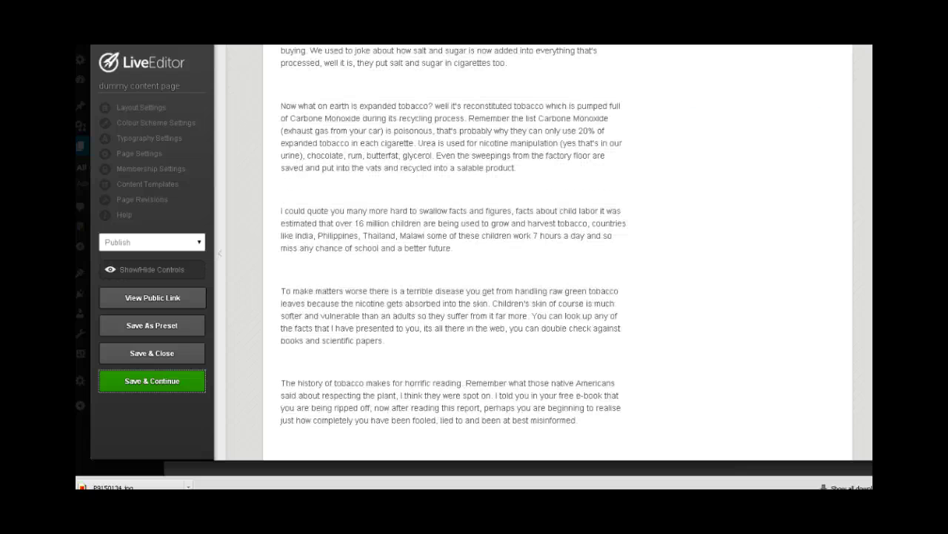
scroll(557, 252, "down", 4)
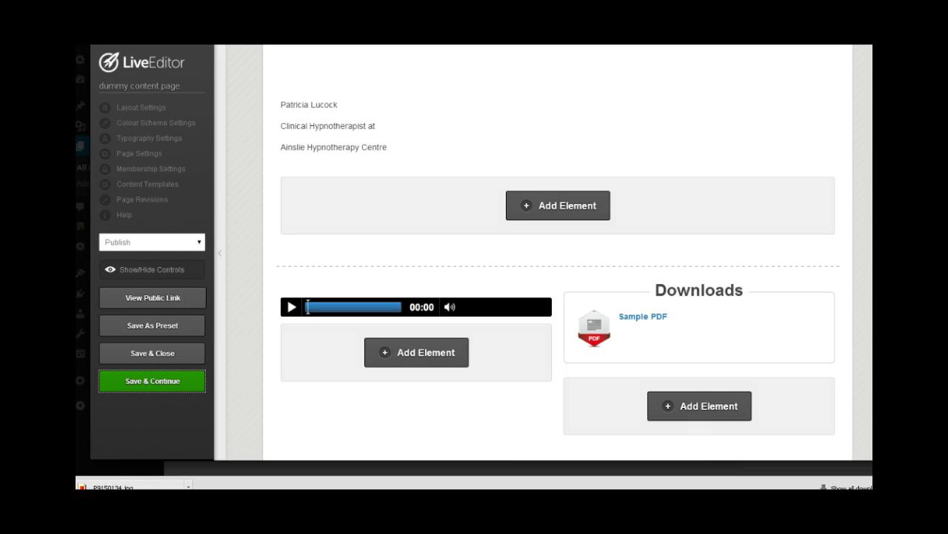
scroll(669, 291, "down", 3)
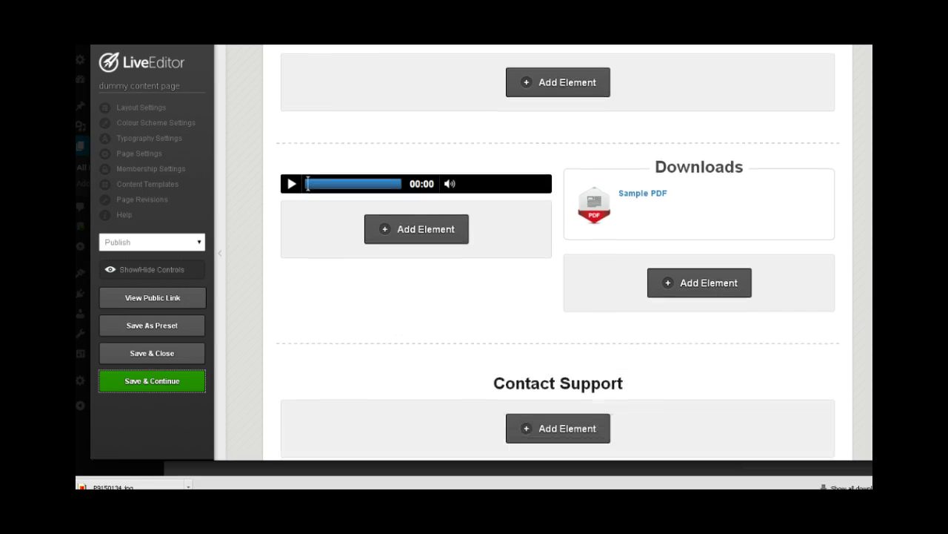
scroll(670, 291, "up", 1)
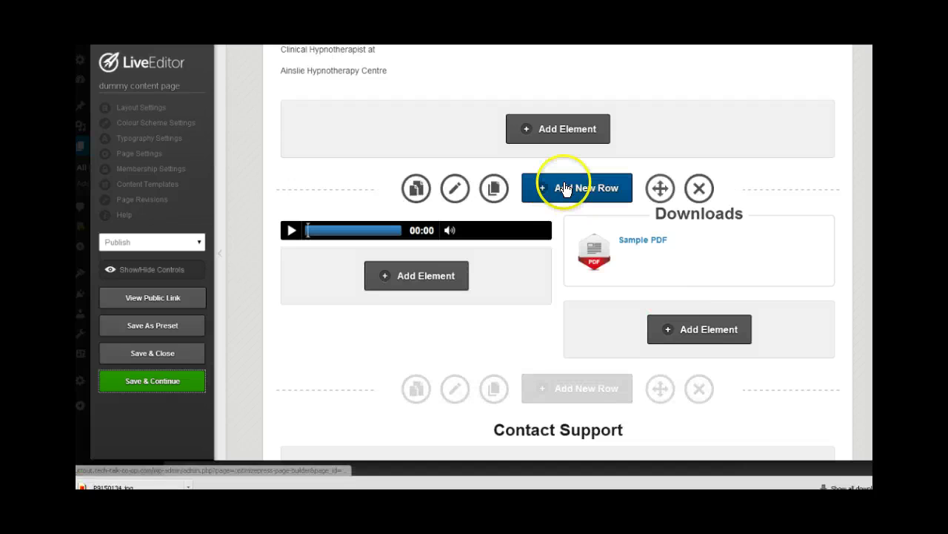
Step: Insert a new 1 Column row below the signature
left_click(561, 188)
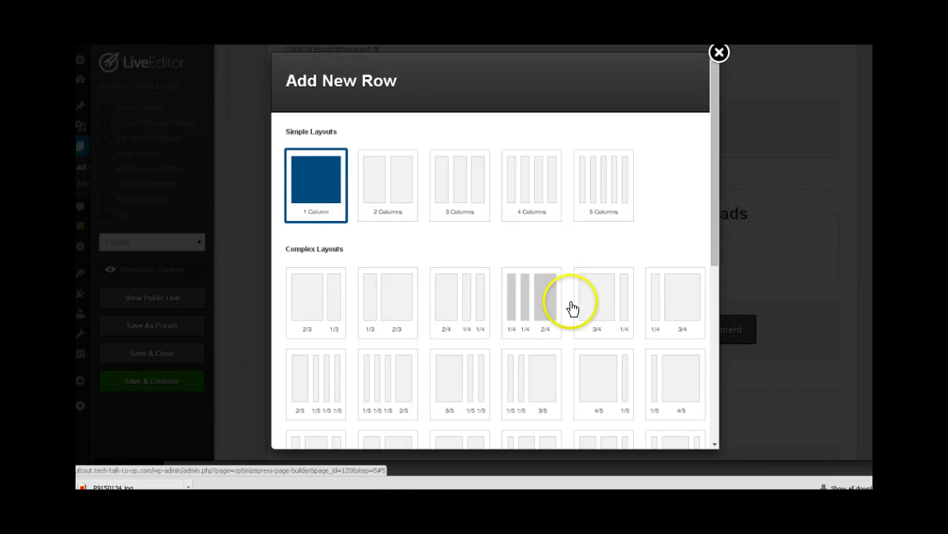
left_click(712, 278)
left_click_drag(712, 278, 706, 437)
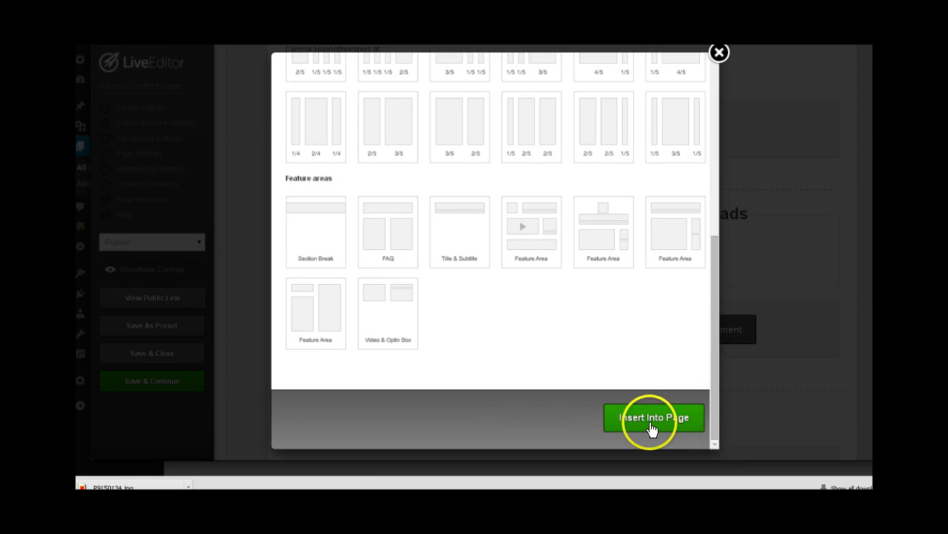
left_click(652, 425)
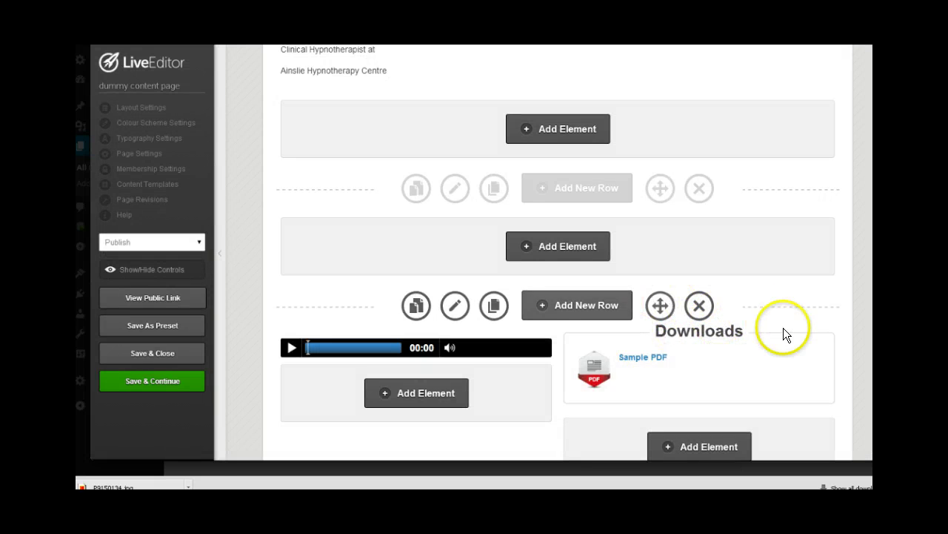
Step: Delete the Sample PDF Downloads element and the audio player, confirming each removal
mouse_move(723, 332)
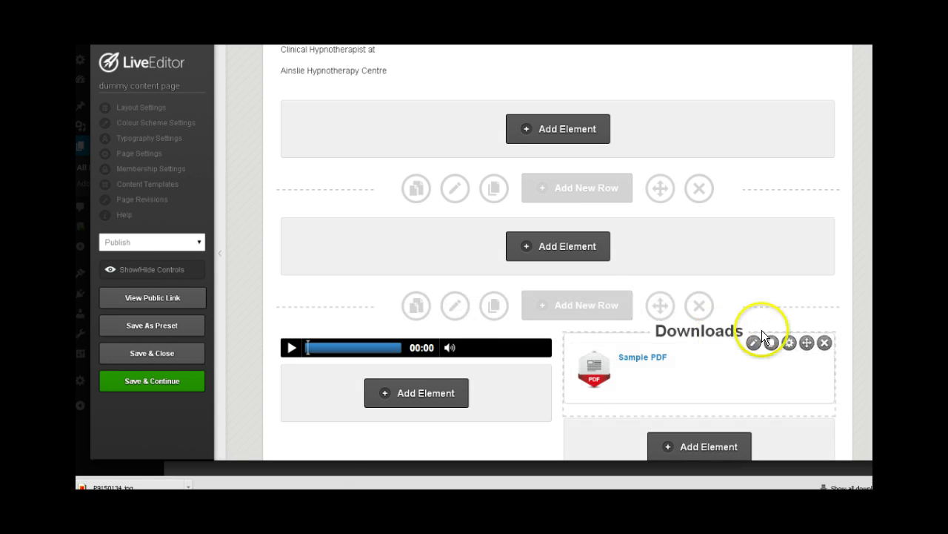
left_click(825, 343)
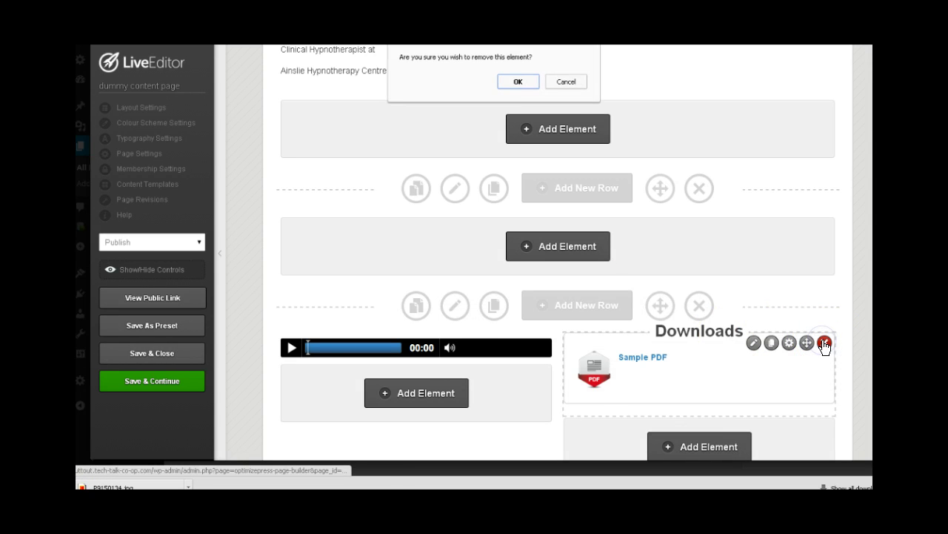
left_click(512, 82)
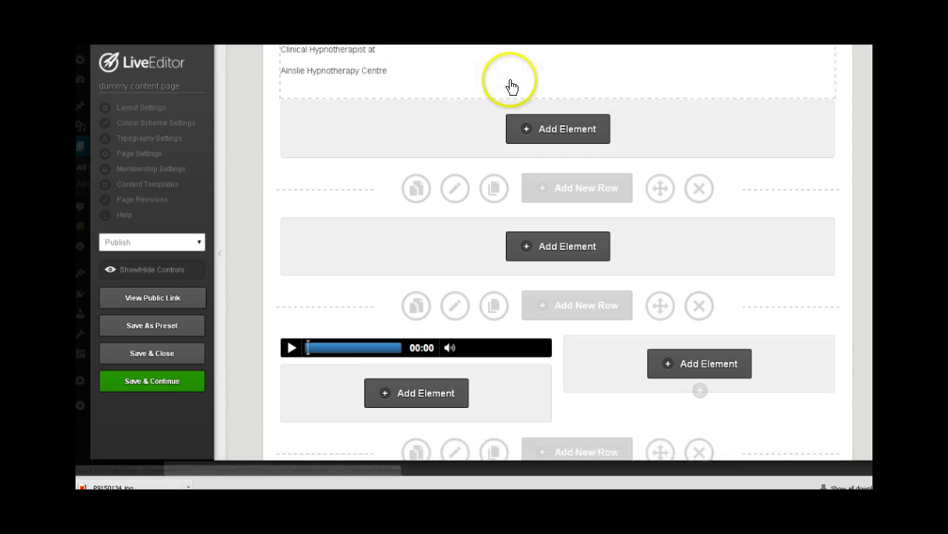
left_click(539, 345)
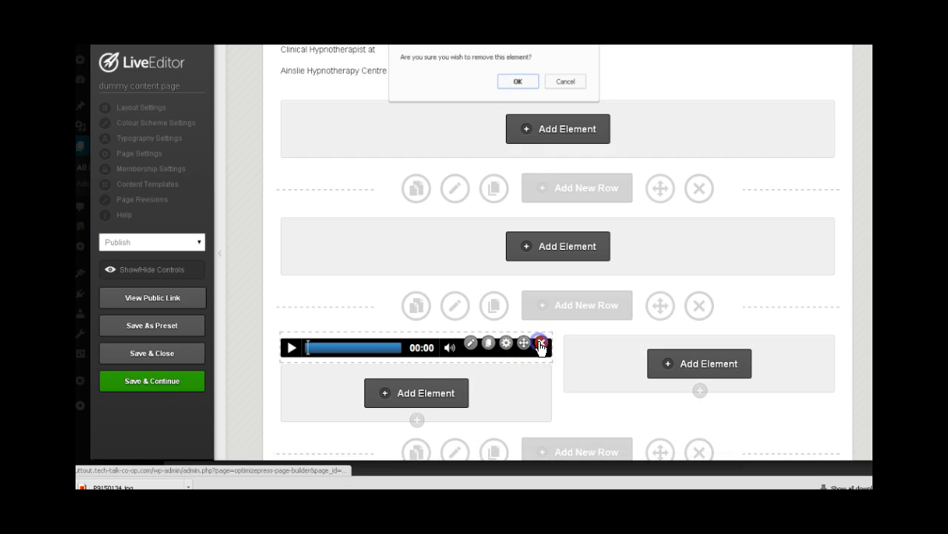
left_click(518, 82)
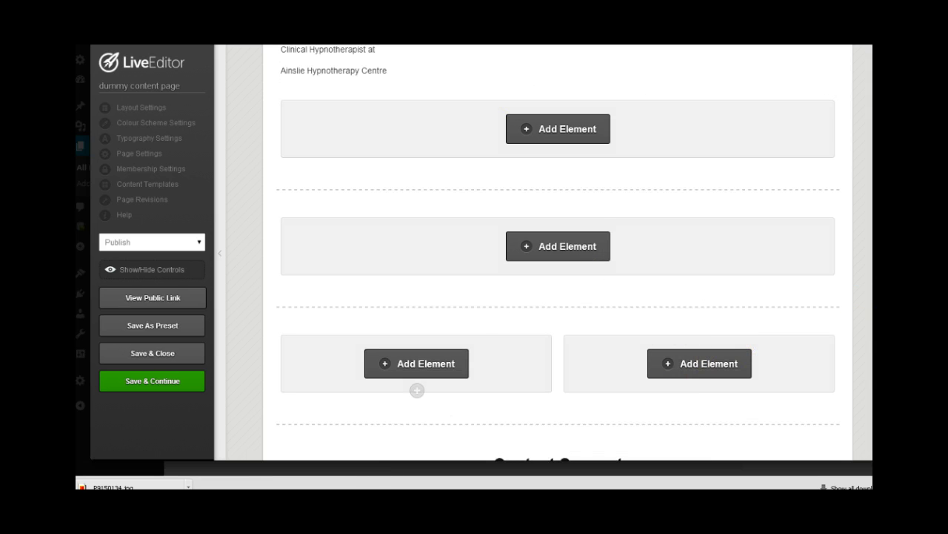
scroll(558, 252, "down", 3)
scroll(558, 252, "up", 2)
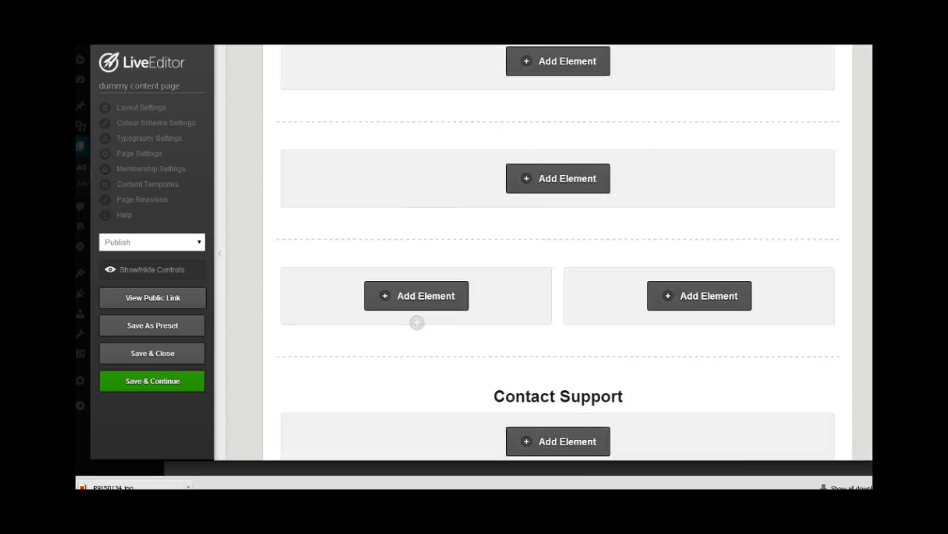
scroll(558, 252, "up", 3)
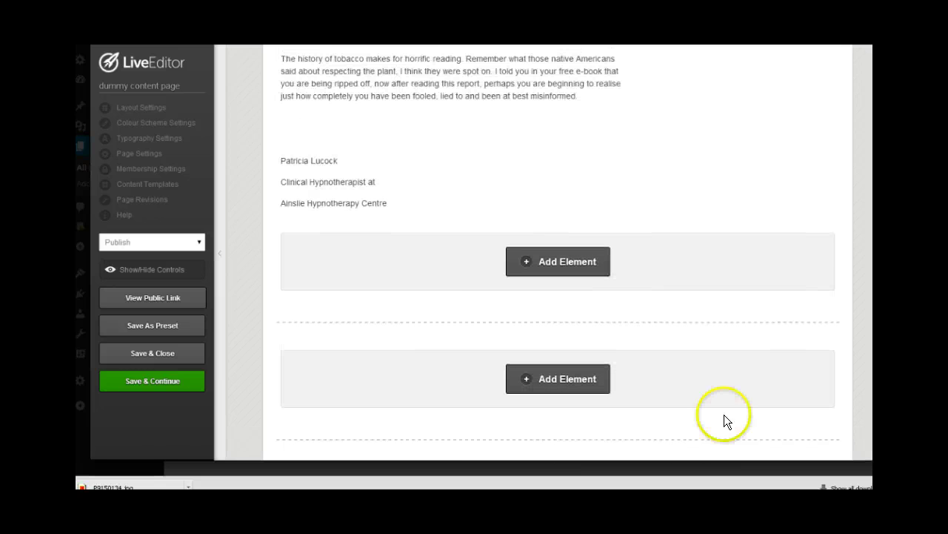
Step: Add an Audio Player element to the new row, searching 'audio' and picking the player style
left_click(525, 381)
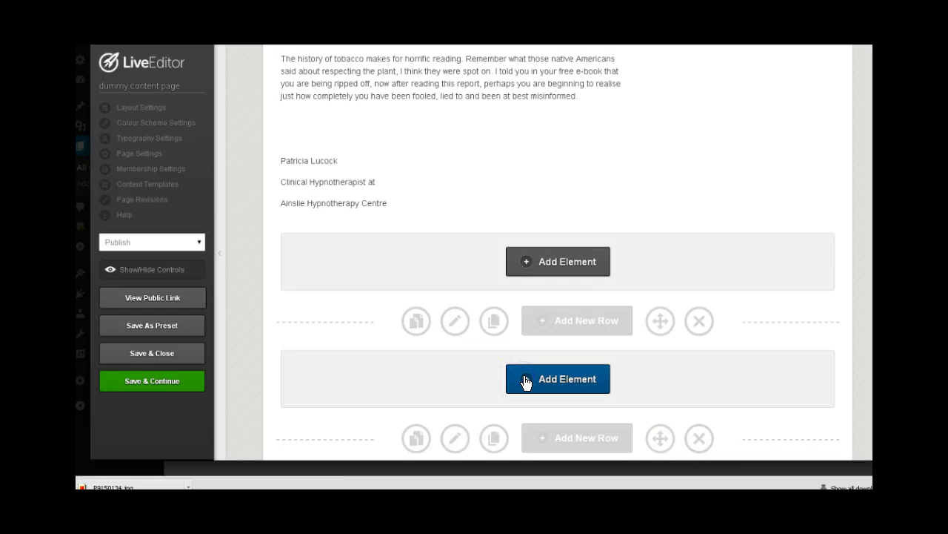
type("dow")
left_click(352, 200)
key("BackSpace")
key("BackSpace")
key("BackSpace")
type("audio")
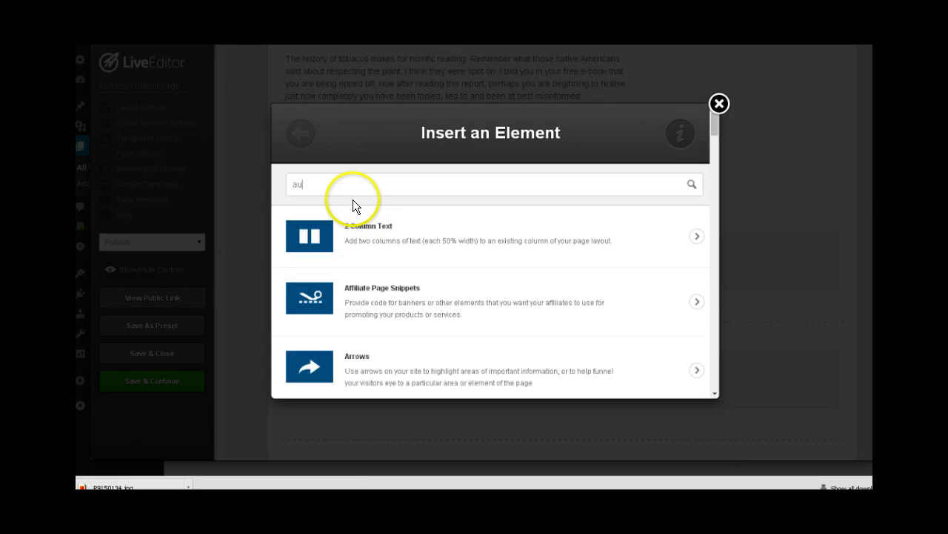
left_click(350, 223)
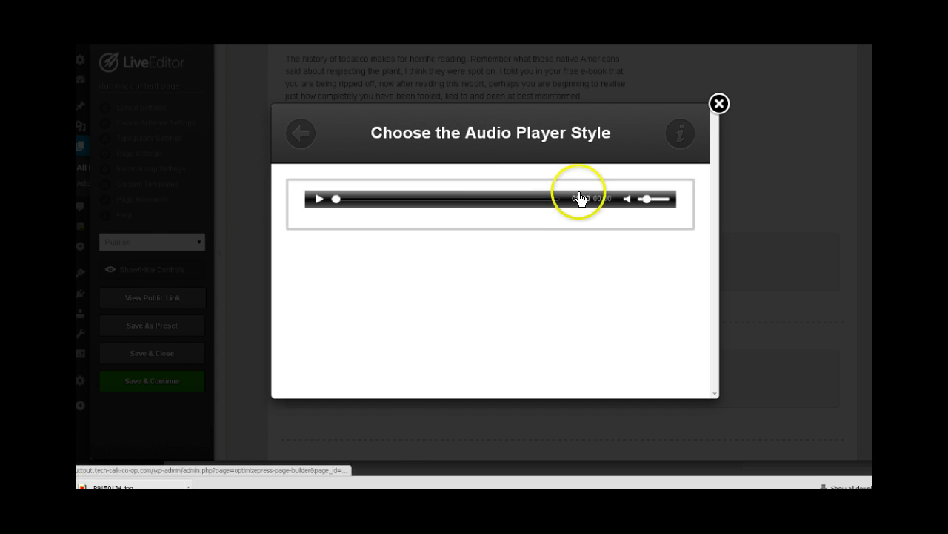
left_click(579, 198)
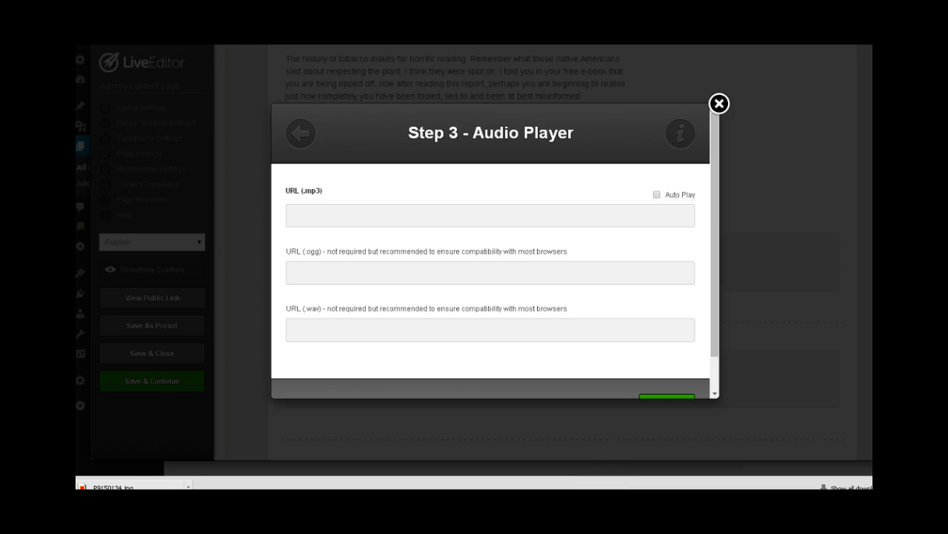
Step: In Explorer, go up two folders into A-TechTalkAudio files and open HelloMembership
key("alt+Tab")
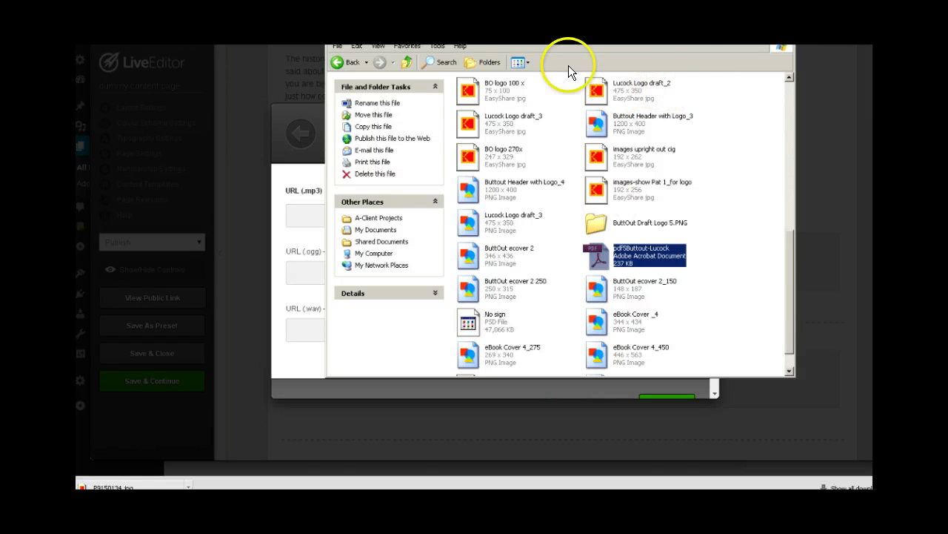
left_click(406, 63)
left_click(406, 64)
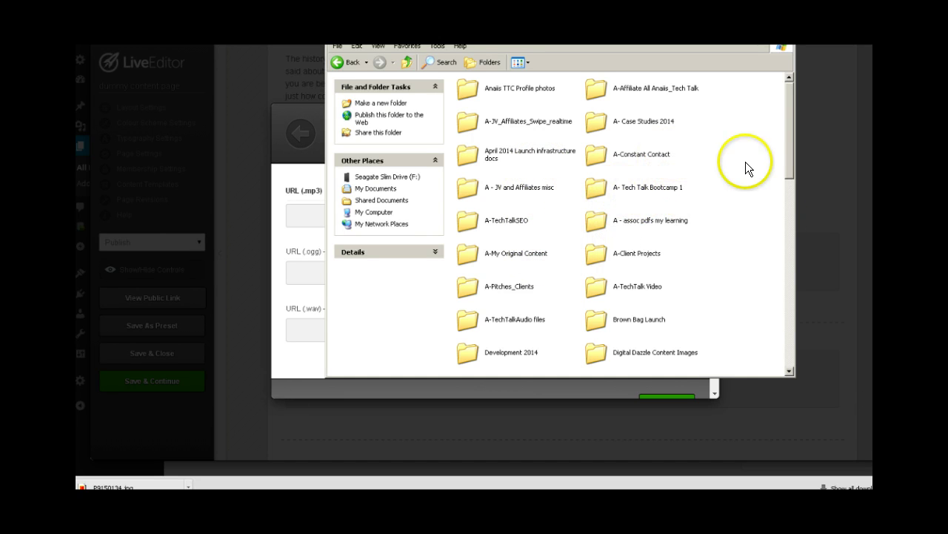
left_click(538, 319)
double_click(469, 317)
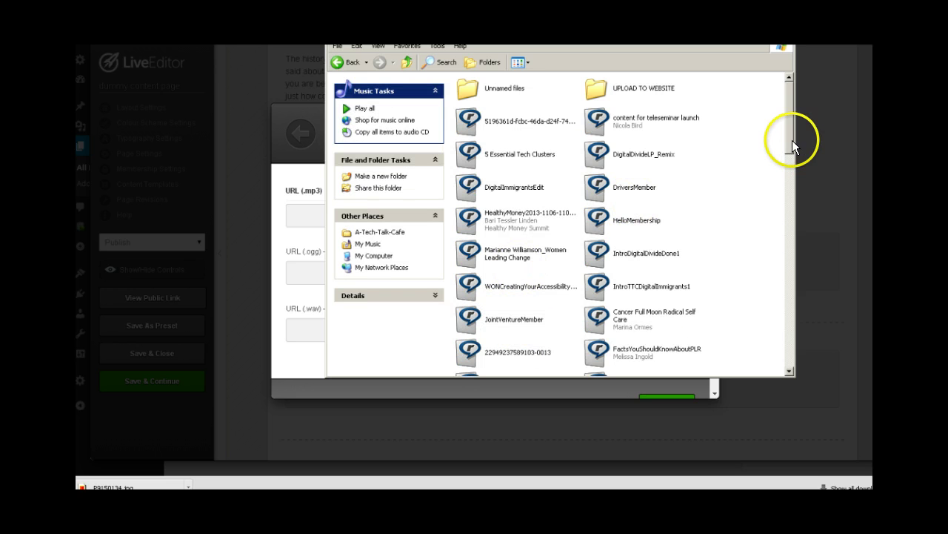
double_click(602, 220)
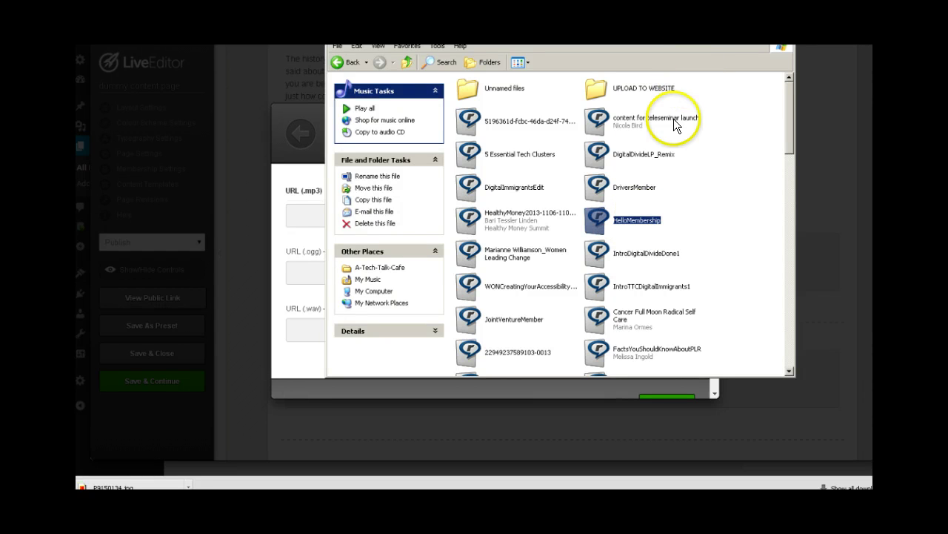
double_click(612, 217)
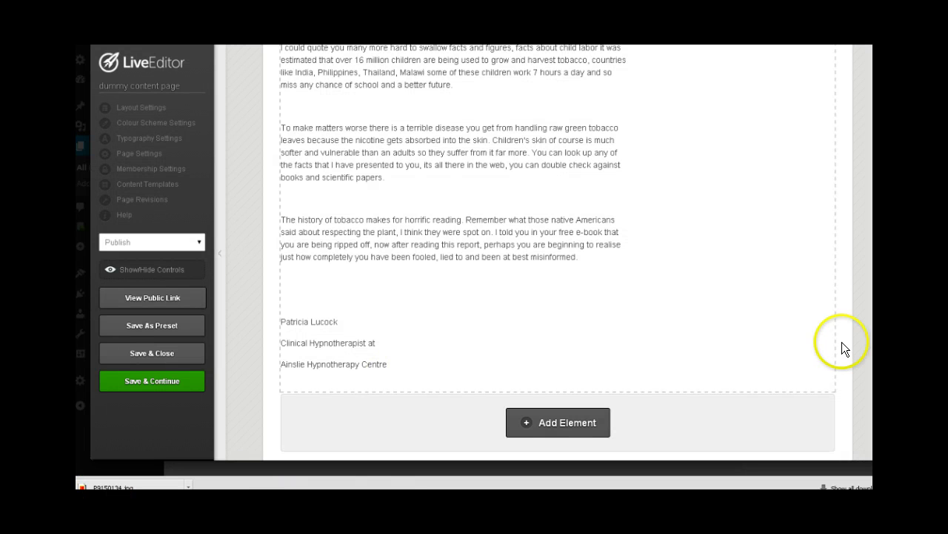
Step: Check the full-width audio player row, then save the page and dismiss the Saved alert
scroll(417, 264, "down", 6)
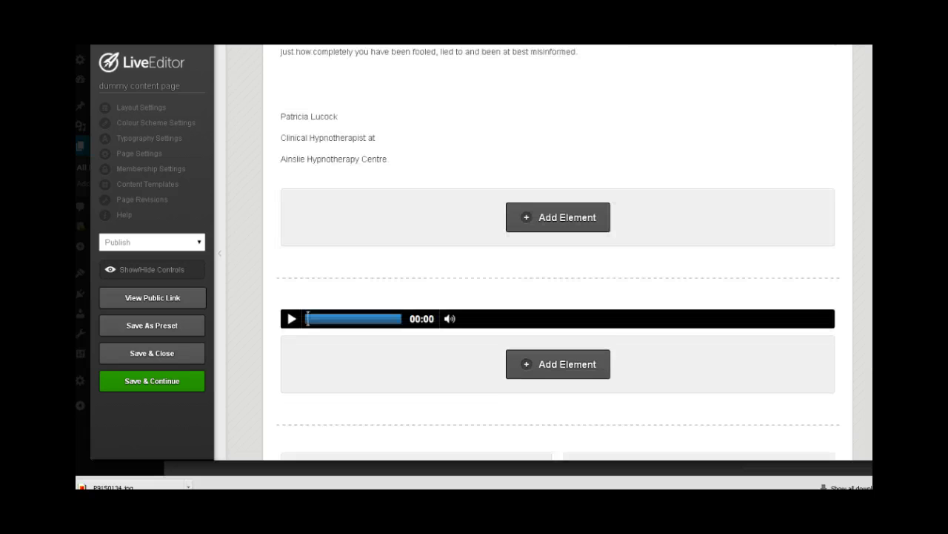
scroll(418, 264, "up", 2)
scroll(558, 260, "down", 2)
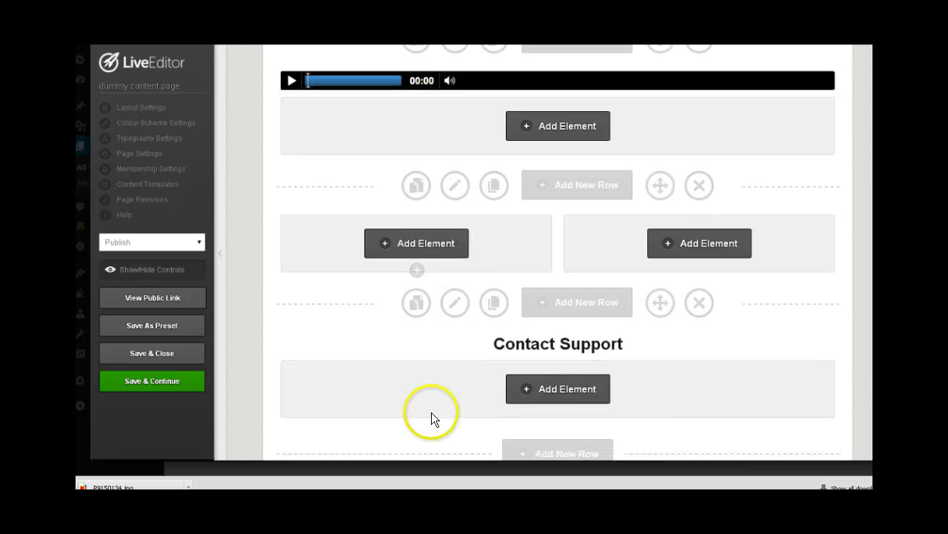
left_click(160, 390)
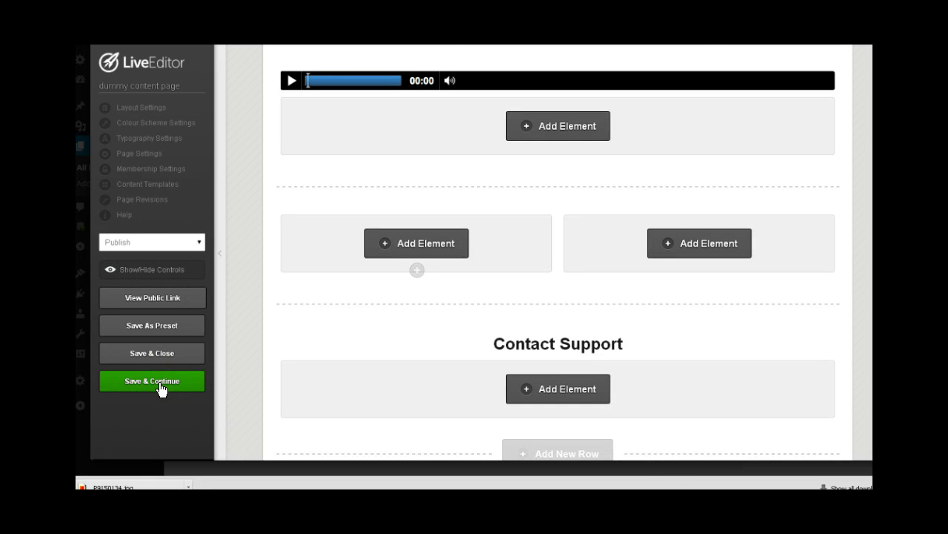
left_click(161, 389)
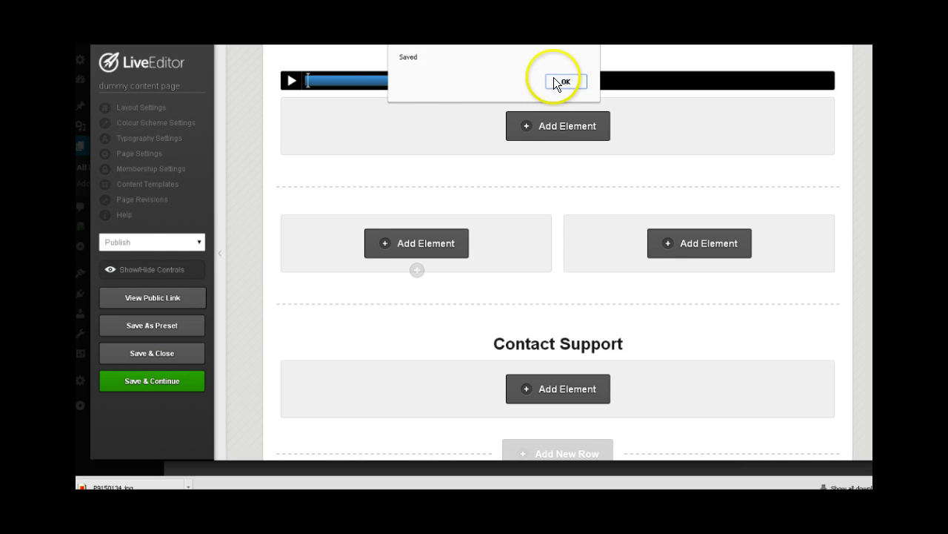
left_click(555, 81)
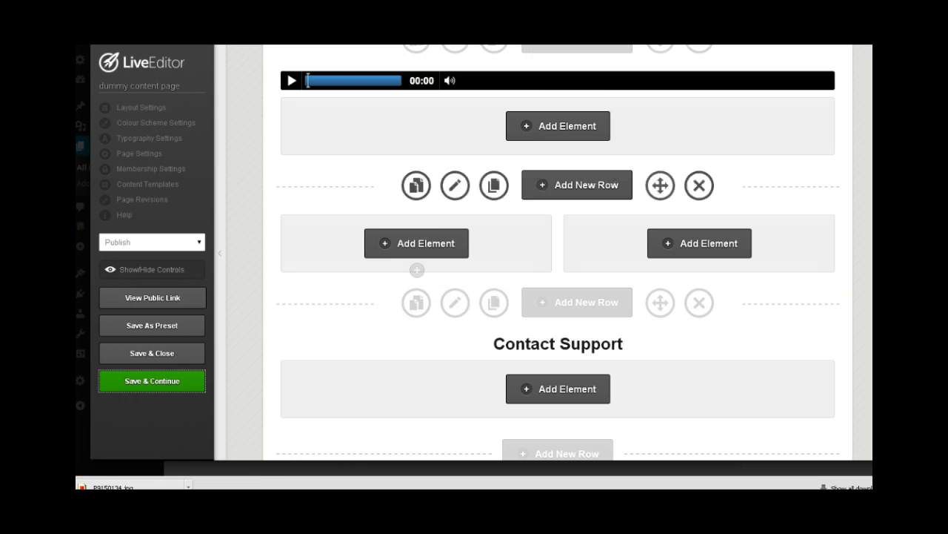
scroll(558, 265, "up", 5)
scroll(558, 265, "up", 10)
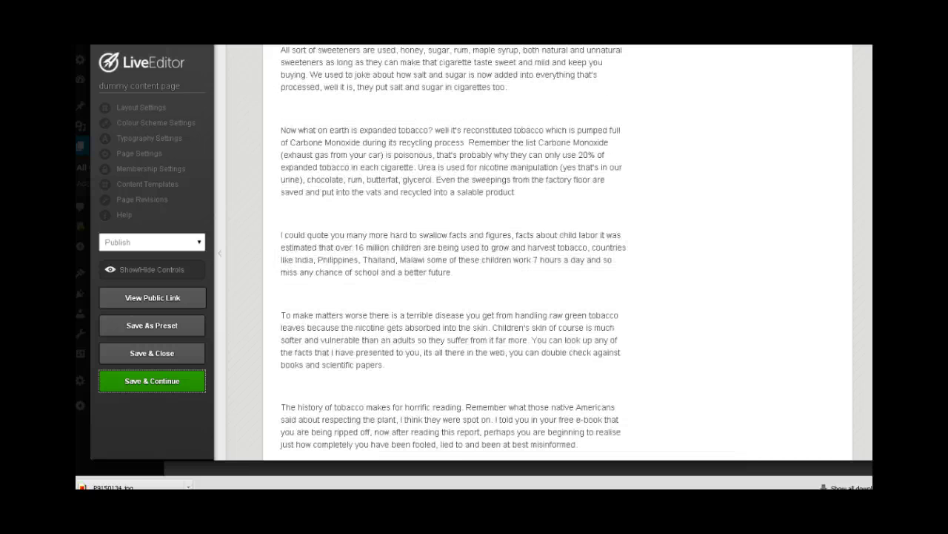
scroll(558, 264, "up", 1)
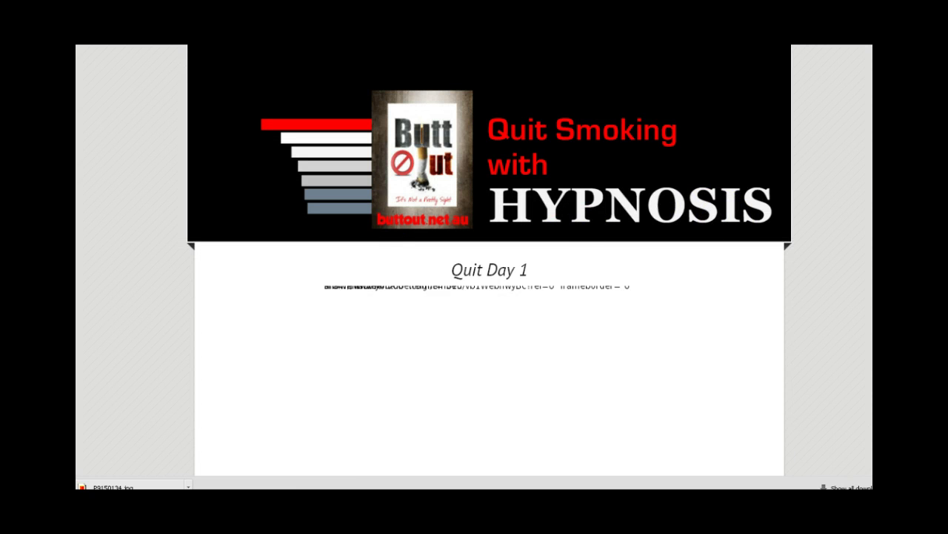
scroll(489, 297, "down", 3)
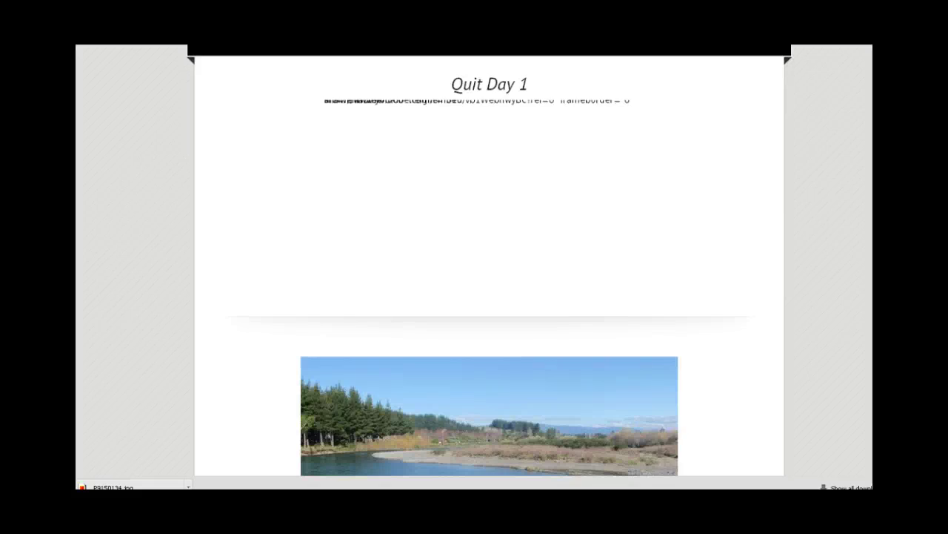
scroll(490, 296, "down", 10)
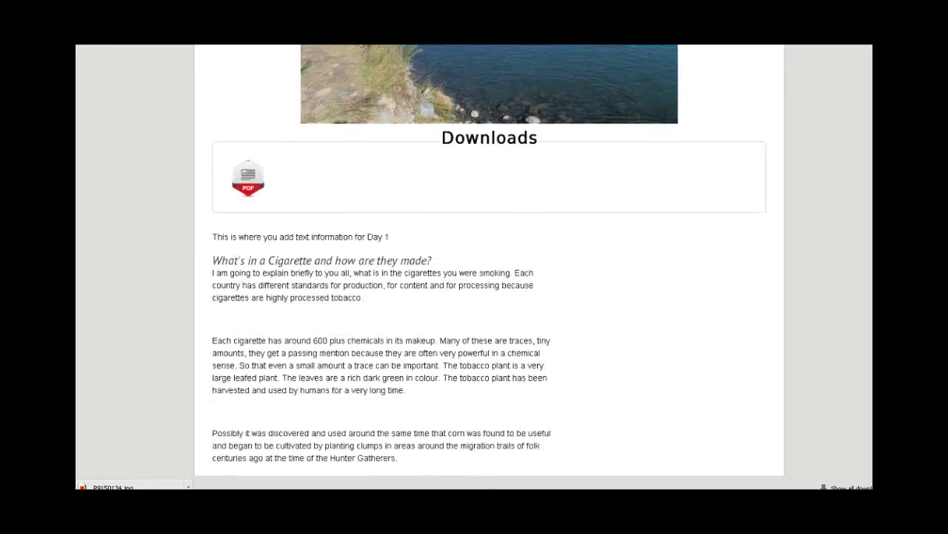
scroll(489, 296, "up", 10)
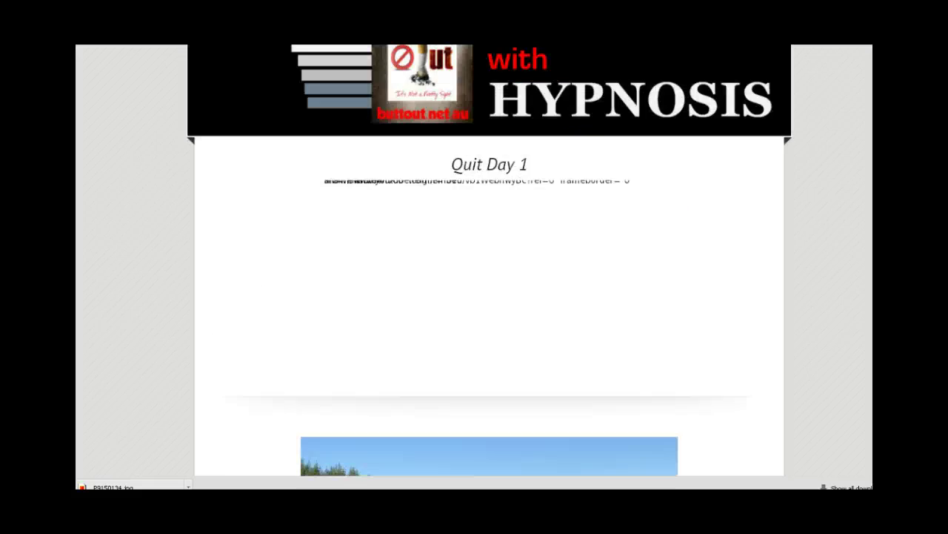
scroll(489, 296, "down", 15)
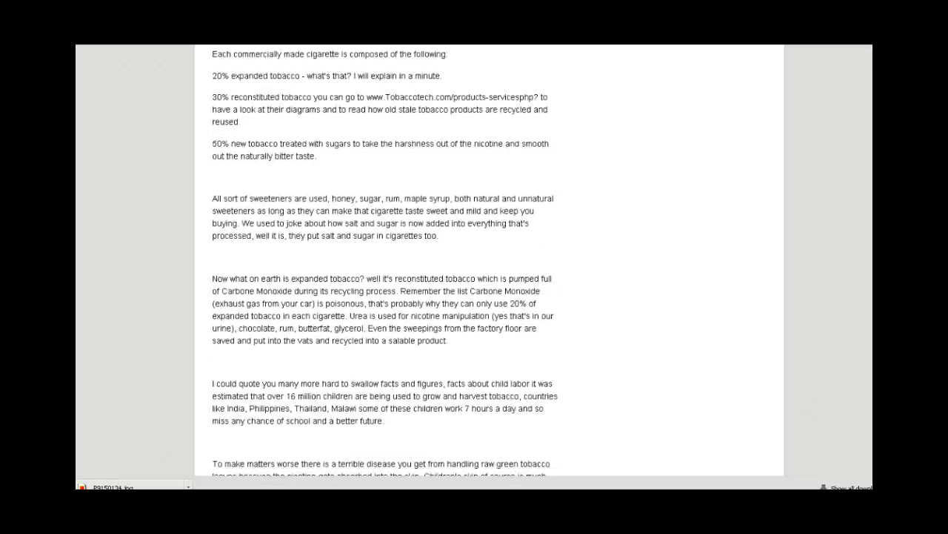
scroll(489, 296, "down", 3)
scroll(489, 296, "up", 5)
scroll(489, 296, "up", 15)
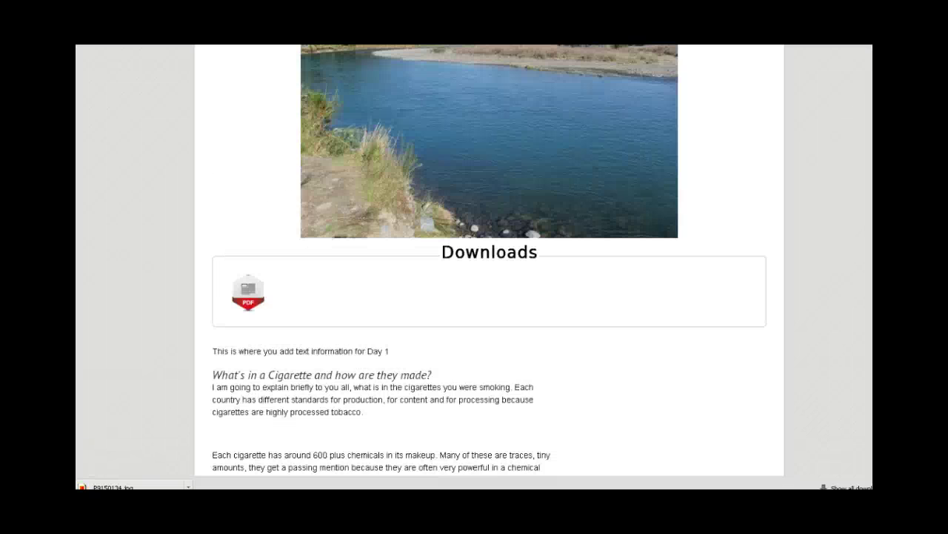
scroll(489, 256, "up", 1)
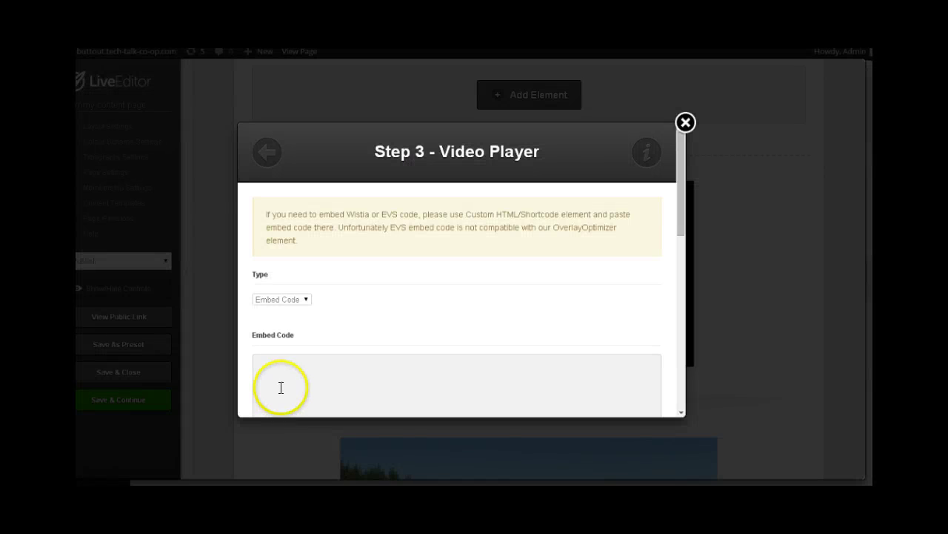
Step: Paste the YouTube iframe into the Video Player embed code box and insert the player
left_click(263, 360)
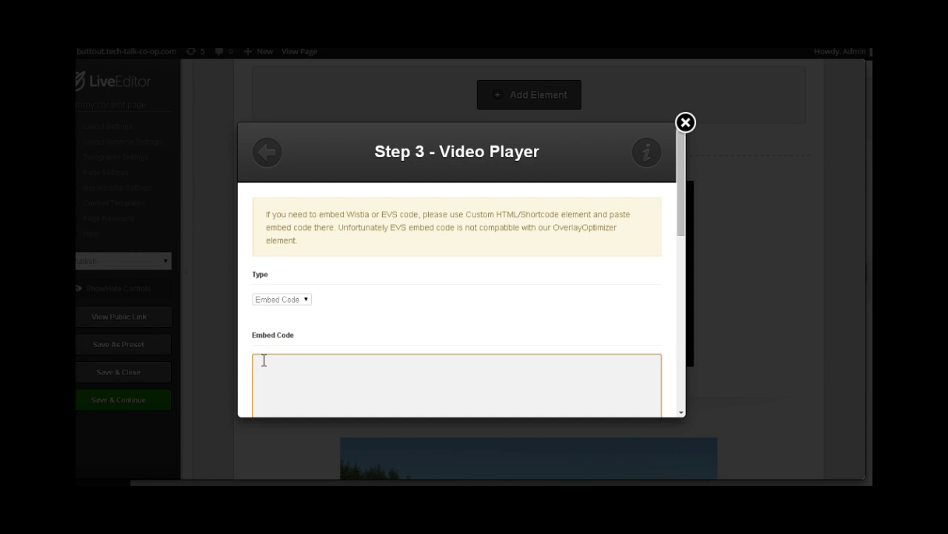
type("<iframe width=\"560\" height=\"315\" src=\"//www.youtube.com/embed/yb1WebnwyBc?rel=0\" frameborder=\"0\" allowfullscreen></iframe>")
left_click(492, 302)
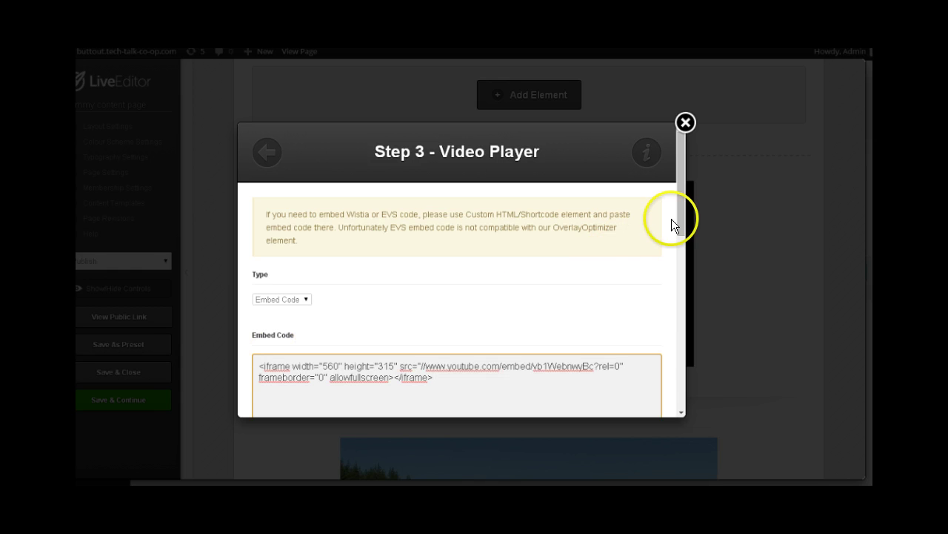
left_click_drag(677, 215, 681, 390)
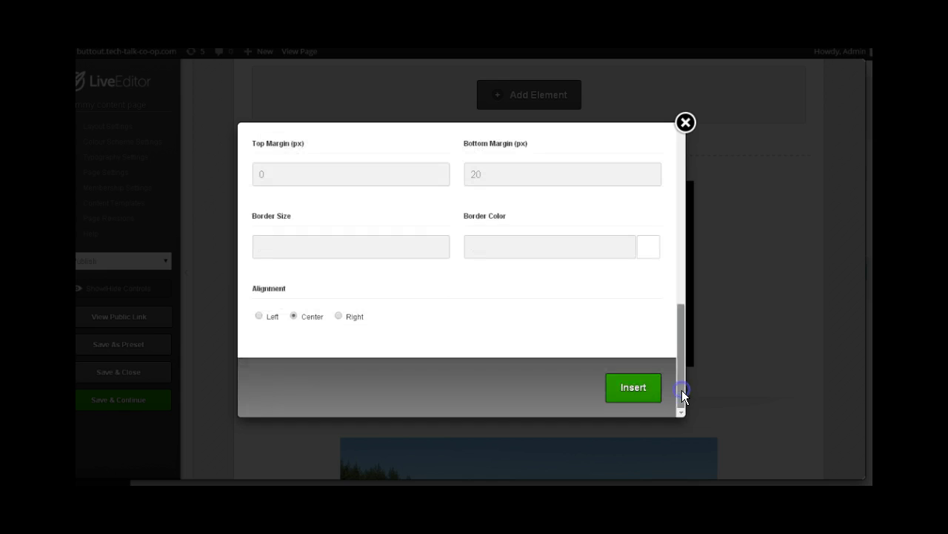
left_click(621, 390)
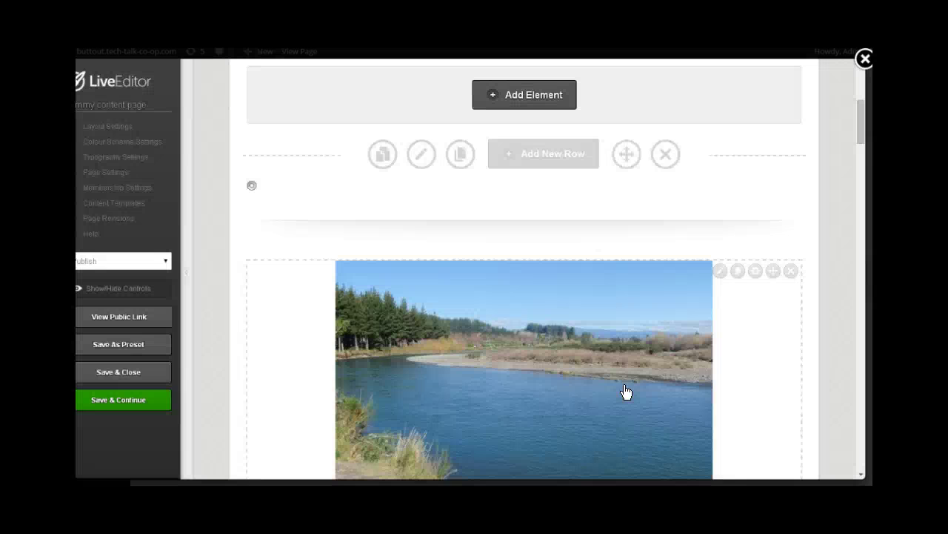
Step: Save the page, confirm the Saved alert, and close the antivirus notification
left_click(409, 418)
left_click(131, 400)
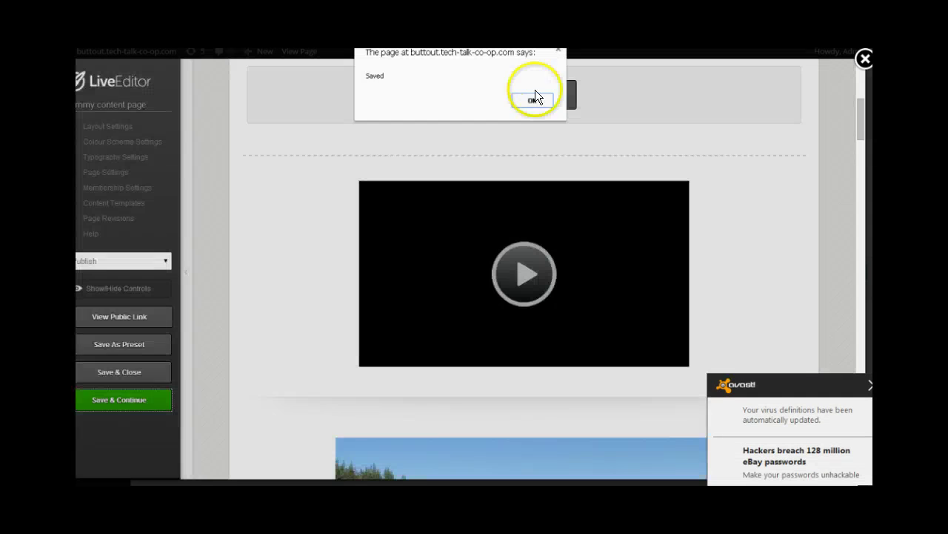
left_click(532, 99)
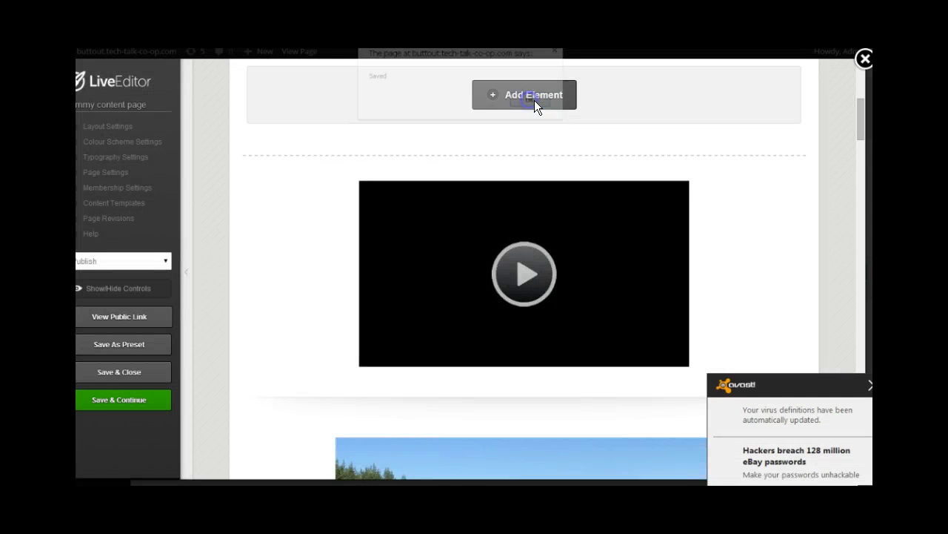
left_click(868, 383)
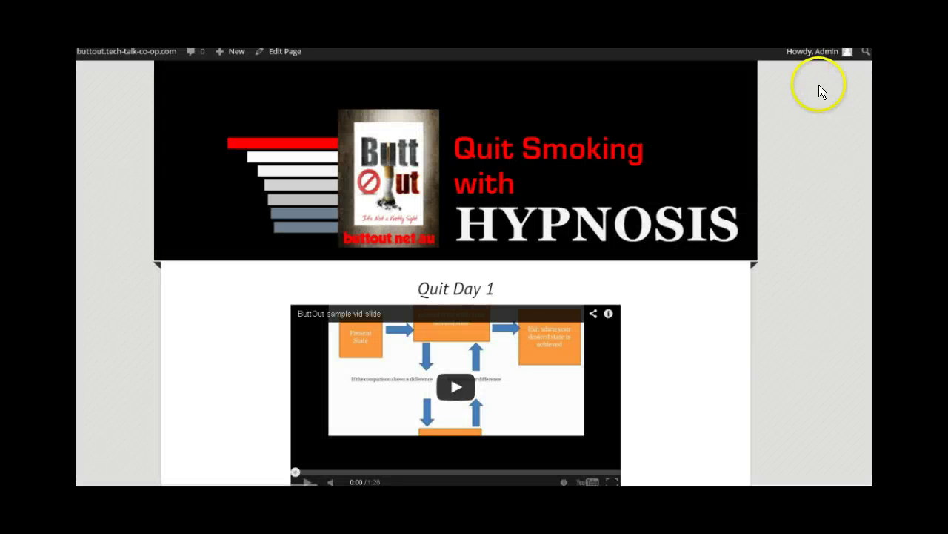
Step: Scroll through the live Quit Day 1 page to check the video, photo and downloads, then return to top
scroll(456, 272, "down", 3)
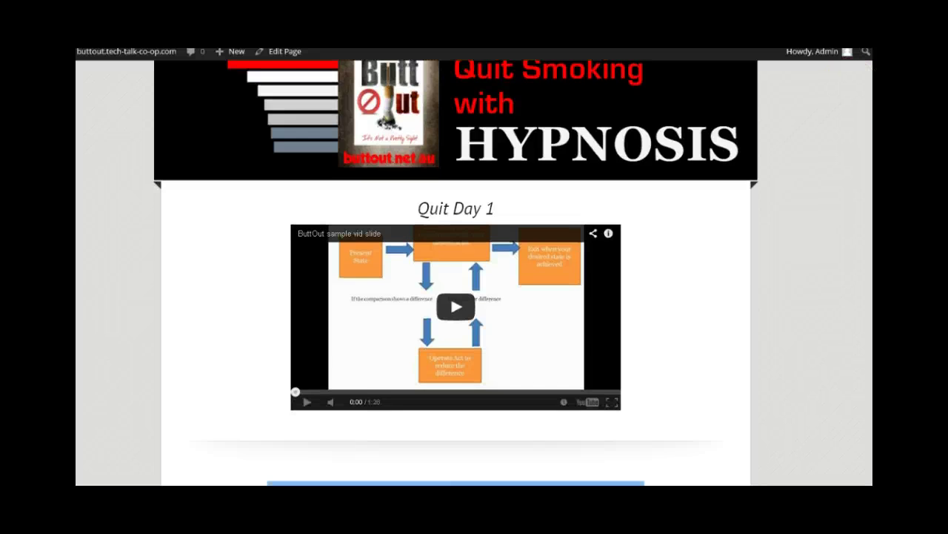
scroll(456, 273, "up", 3)
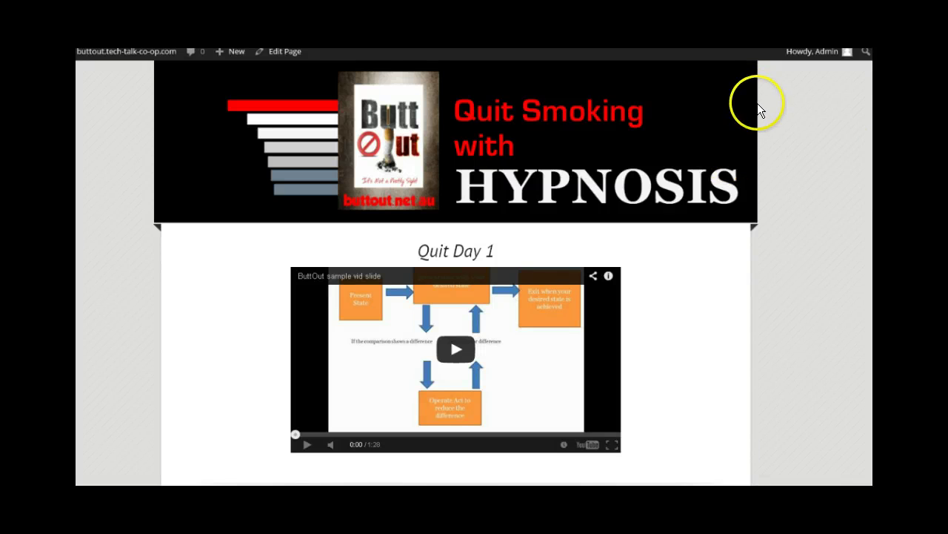
scroll(456, 273, "down", 3)
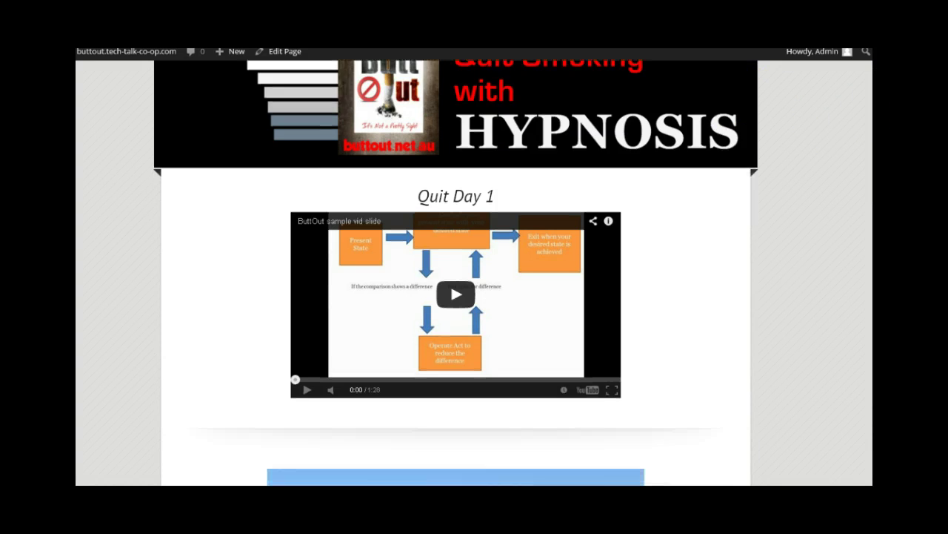
scroll(456, 272, "down", 2)
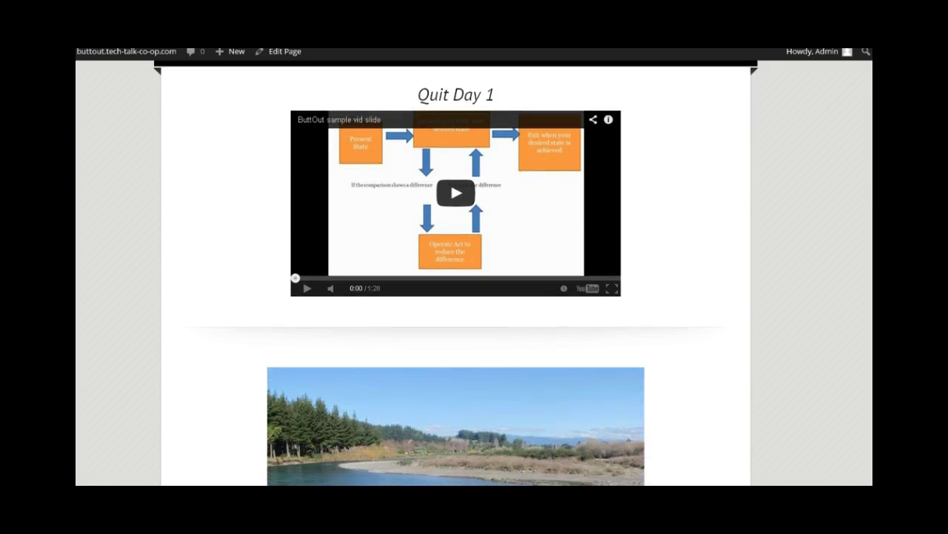
scroll(456, 273, "down", 7)
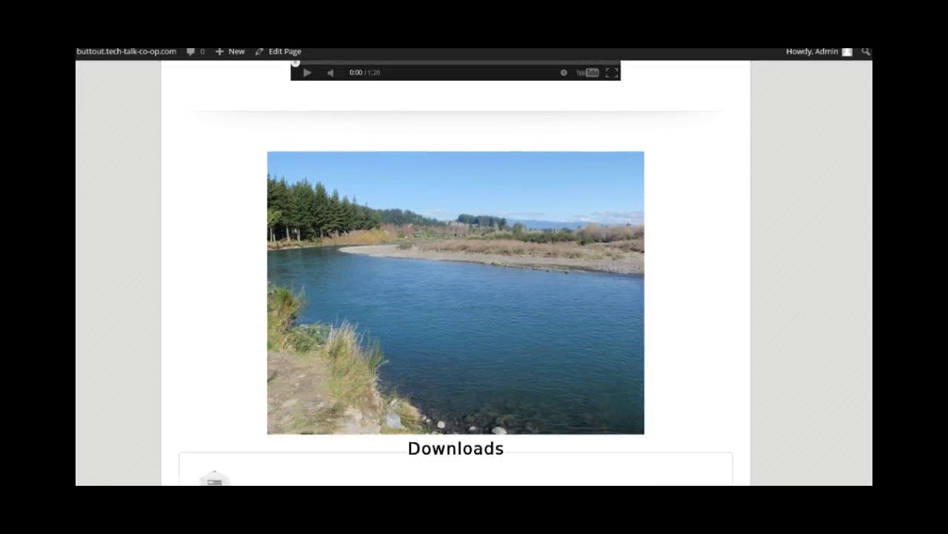
scroll(455, 273, "down", 9)
scroll(456, 273, "down", 9)
scroll(352, 272, "down", 15)
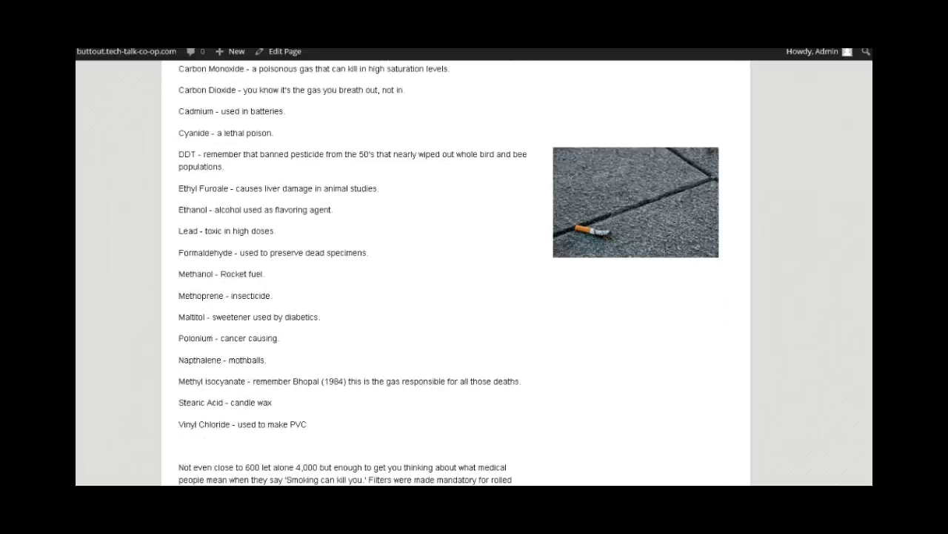
scroll(455, 272, "down", 12)
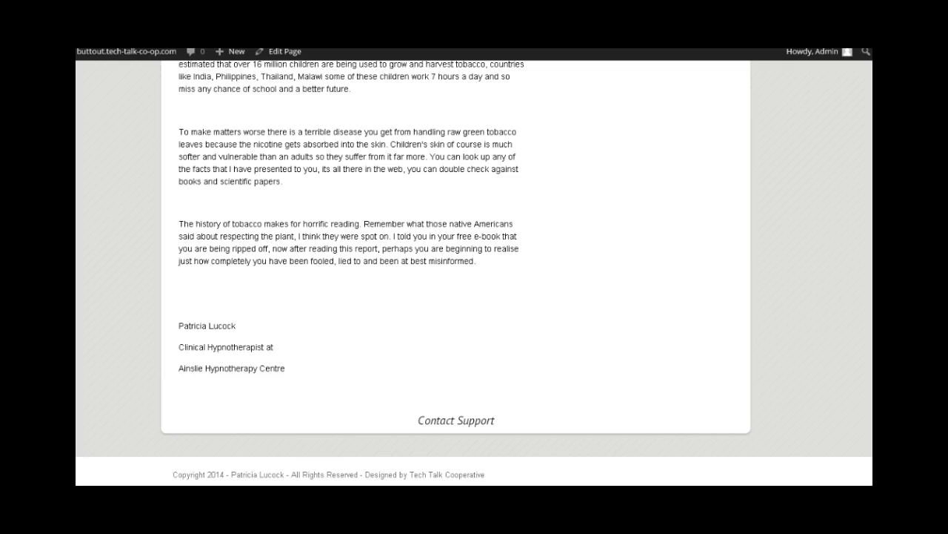
key("Home")
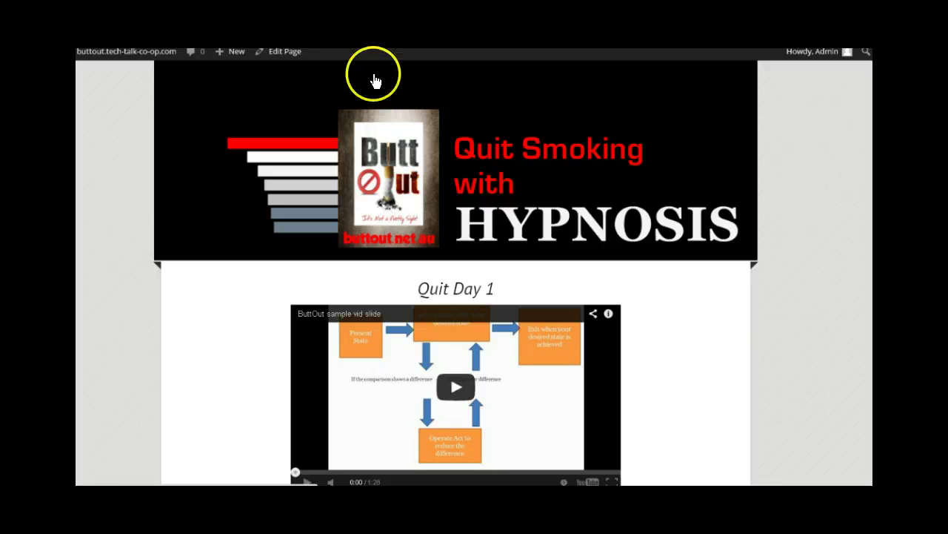
Step: Open this page in the WordPress admin editor and launch the OptimizePress Launch Suite
left_click(281, 52)
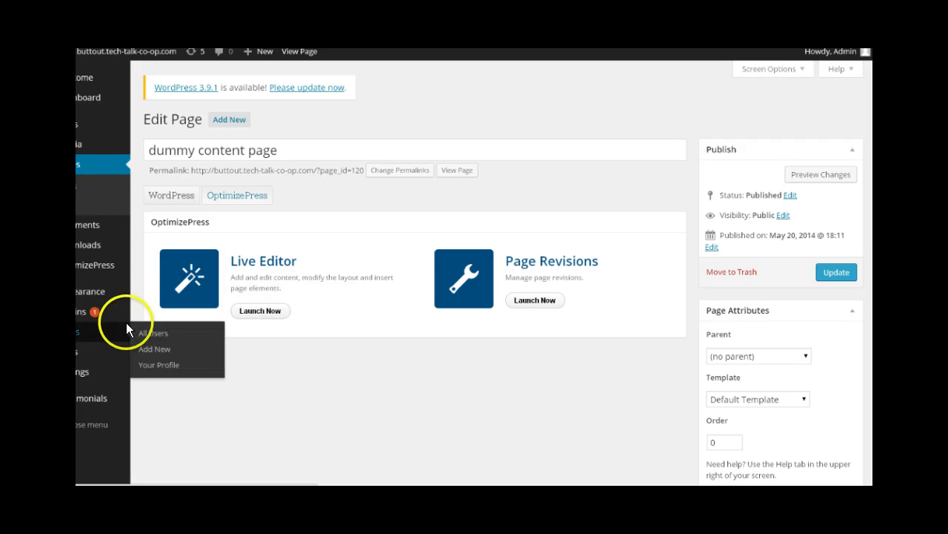
mouse_move(89, 291)
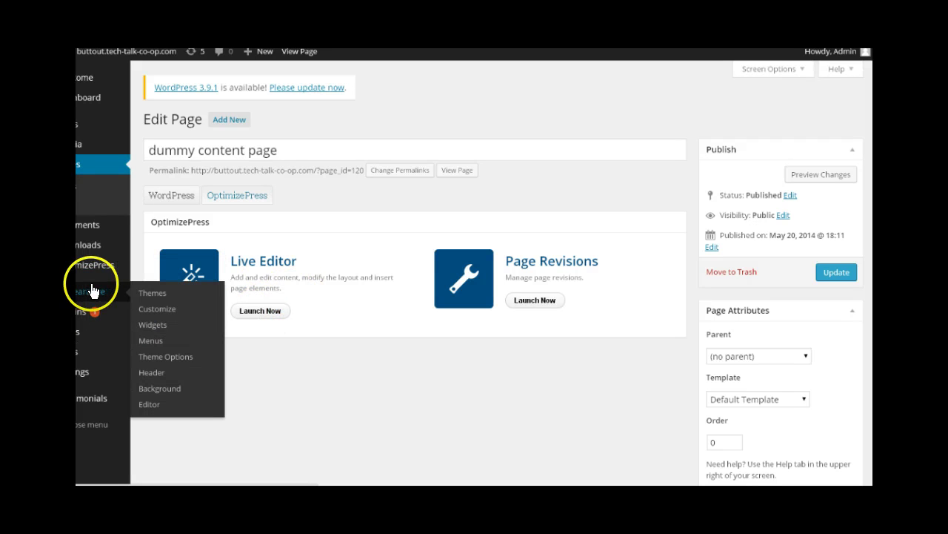
mouse_move(95, 265)
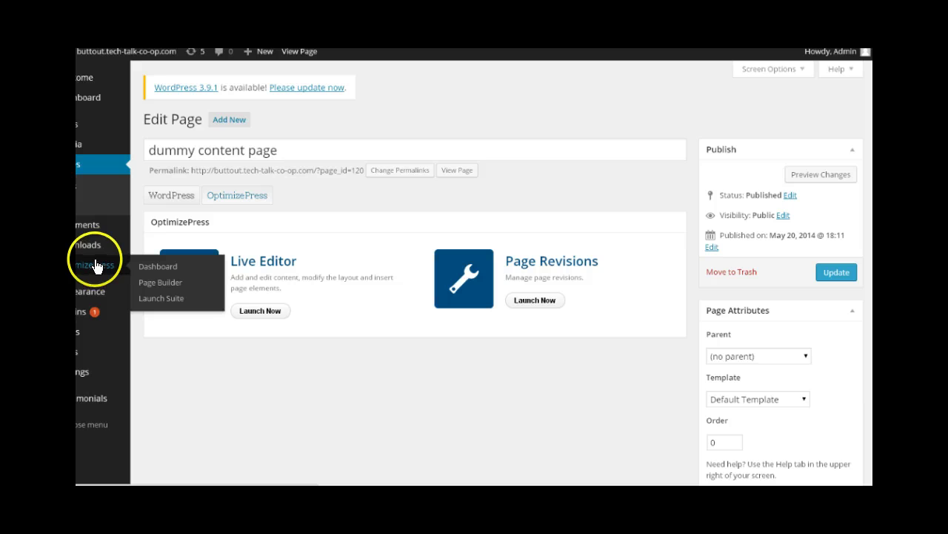
left_click(143, 302)
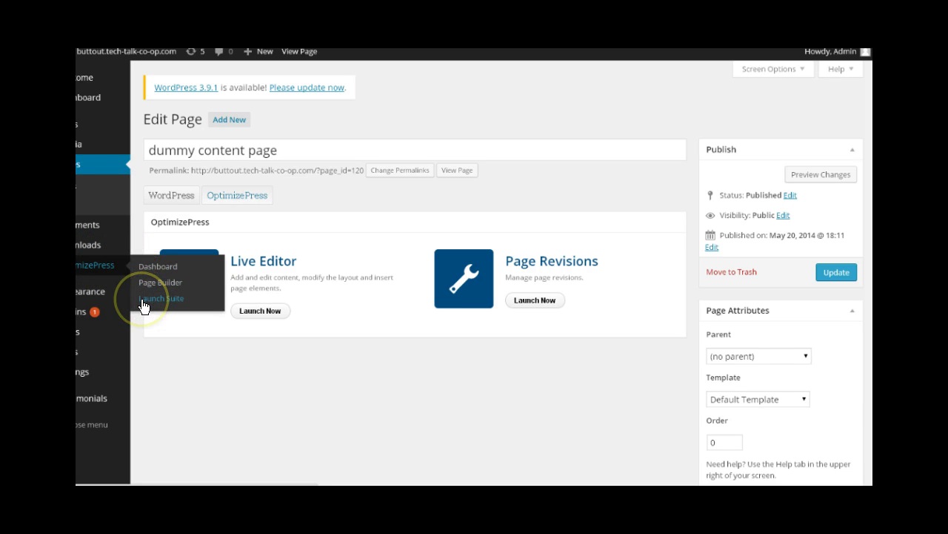